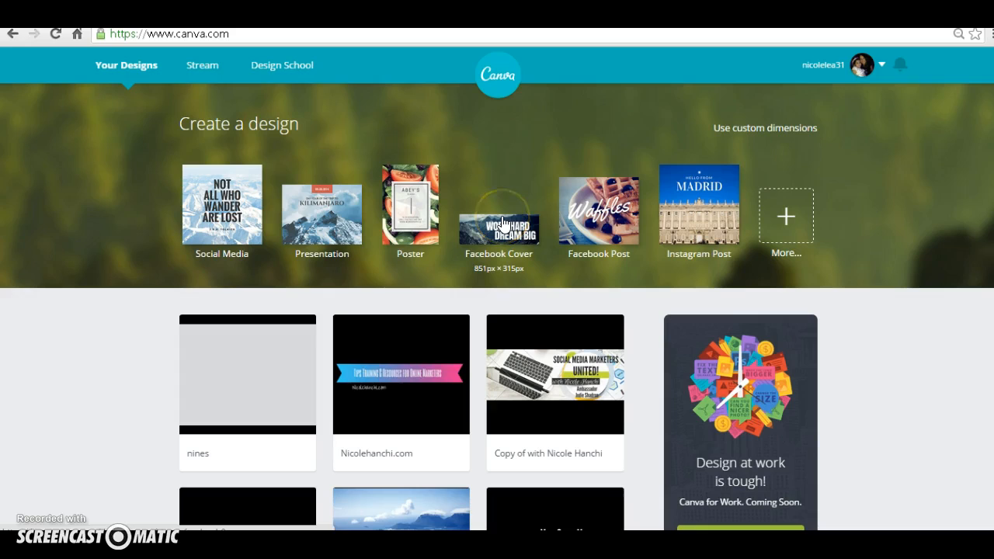
Step: Create a new Instagram Post design and show the uploaded images
{"action": "left_click", "coordinate": [526, 220]}
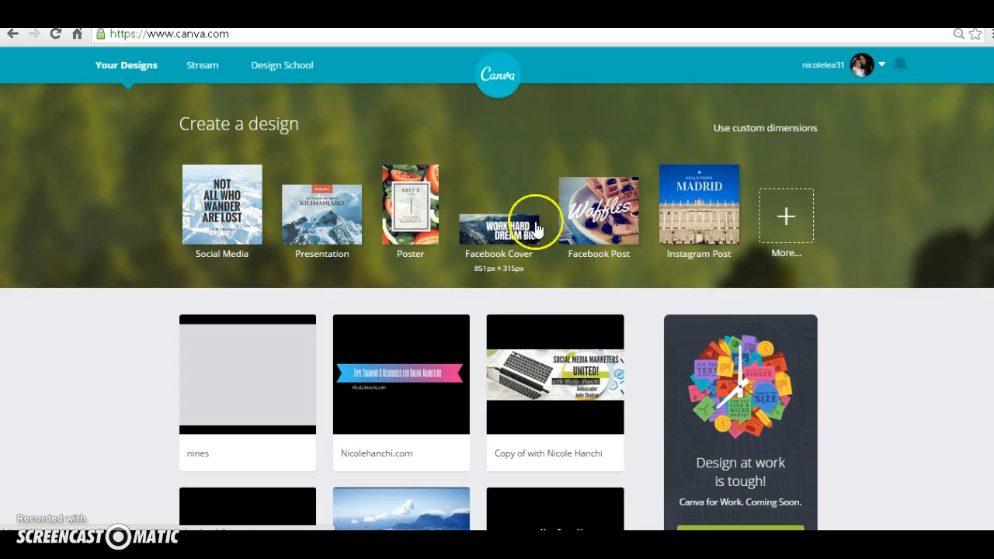
{"action": "left_click", "coordinate": [704, 199]}
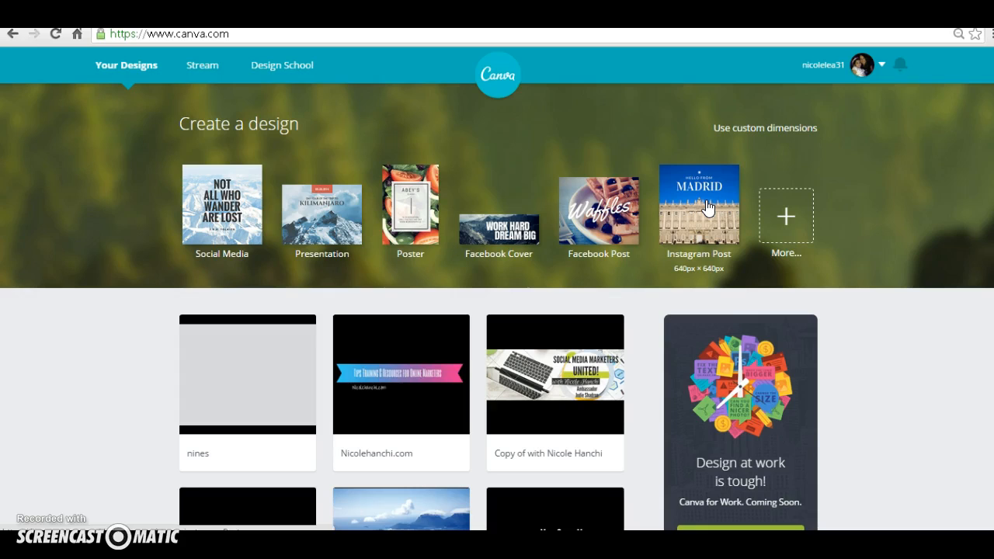
{"action": "left_click", "coordinate": [706, 202]}
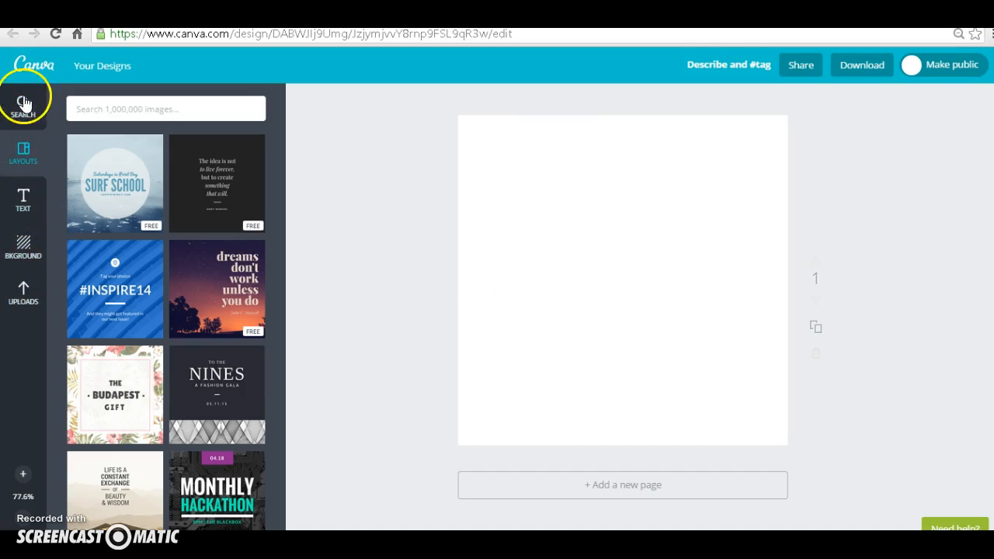
{"action": "left_click", "coordinate": [24, 299]}
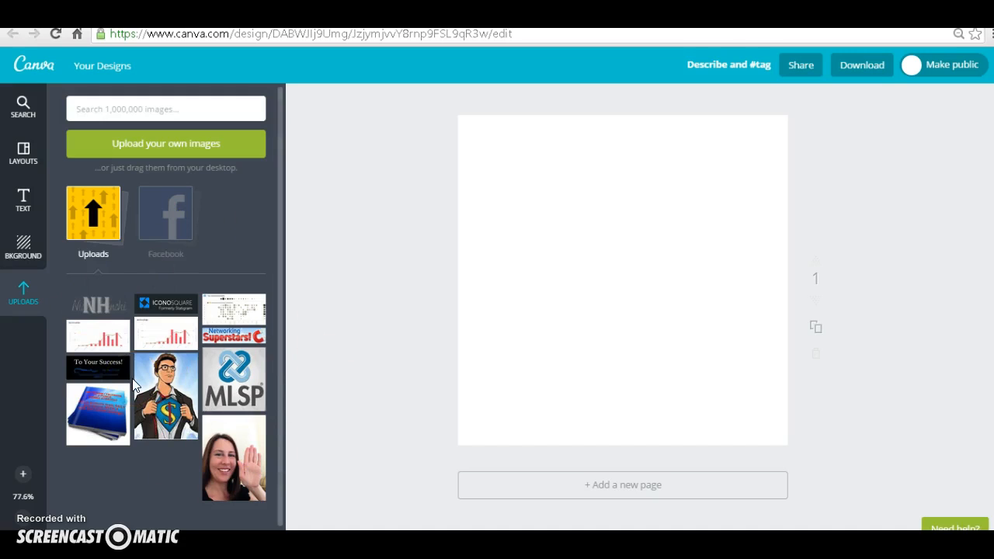
Step: Try solid black and solid blue as the page's background colour
{"action": "left_click", "coordinate": [21, 250]}
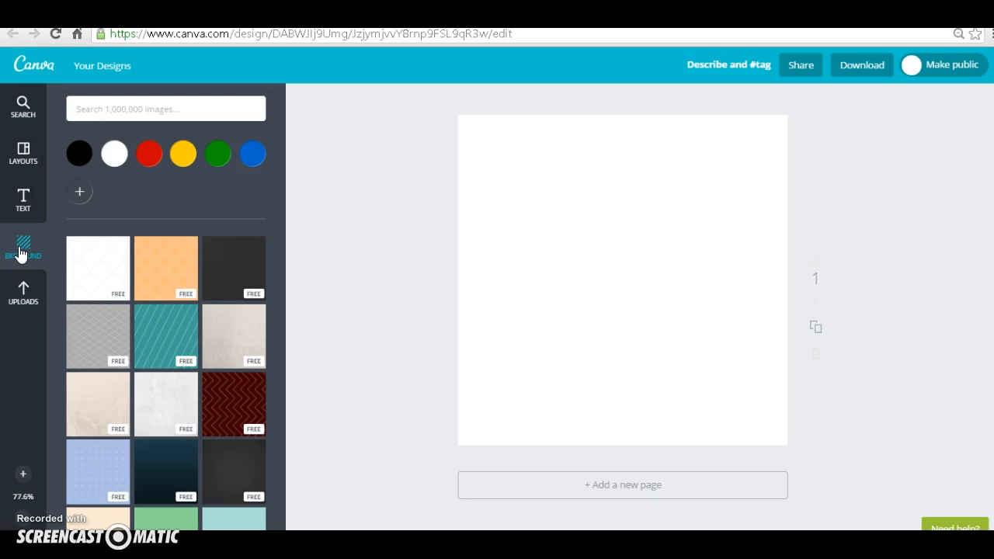
{"action": "left_click", "coordinate": [22, 251]}
{"action": "left_click", "coordinate": [154, 154]}
{"action": "left_click", "coordinate": [78, 154]}
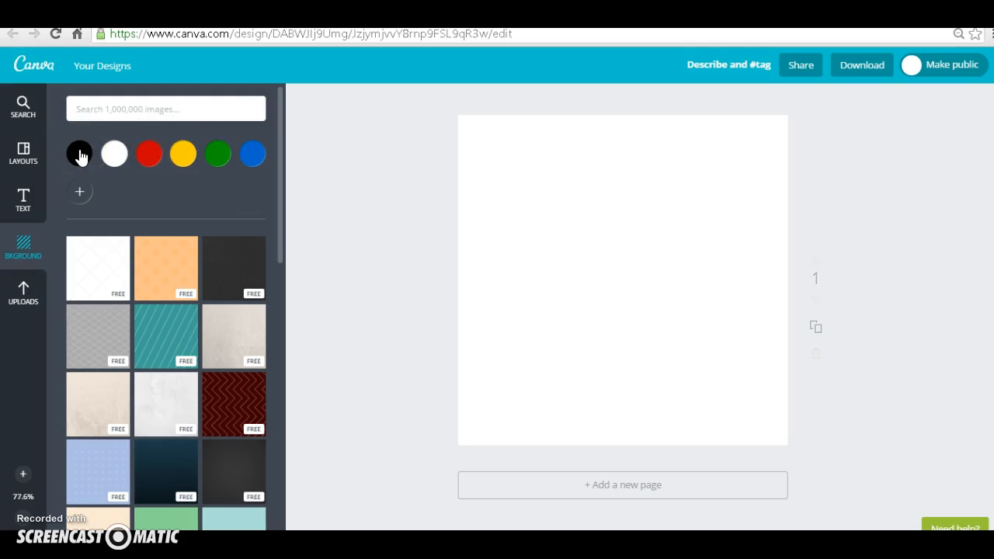
{"action": "left_click", "coordinate": [79, 154]}
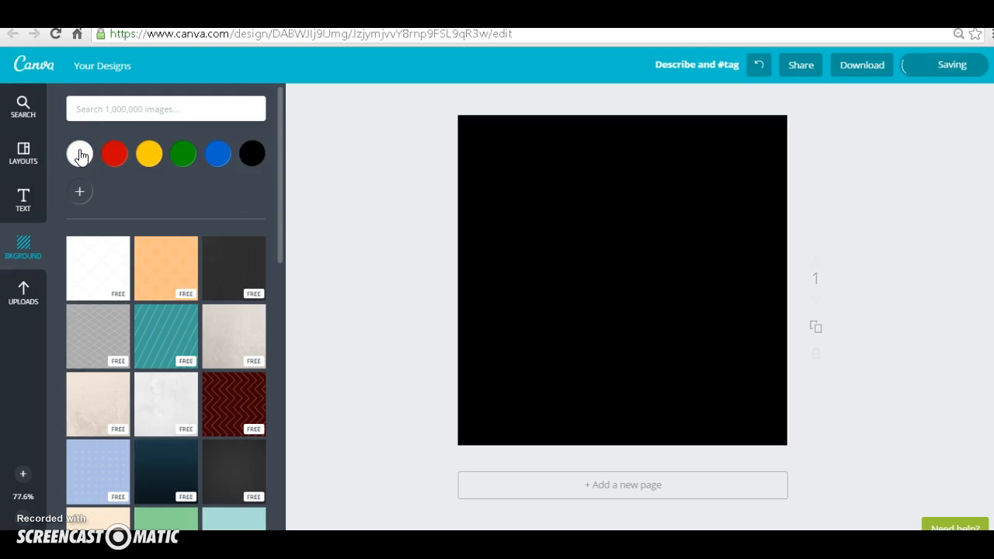
{"action": "left_click", "coordinate": [218, 154]}
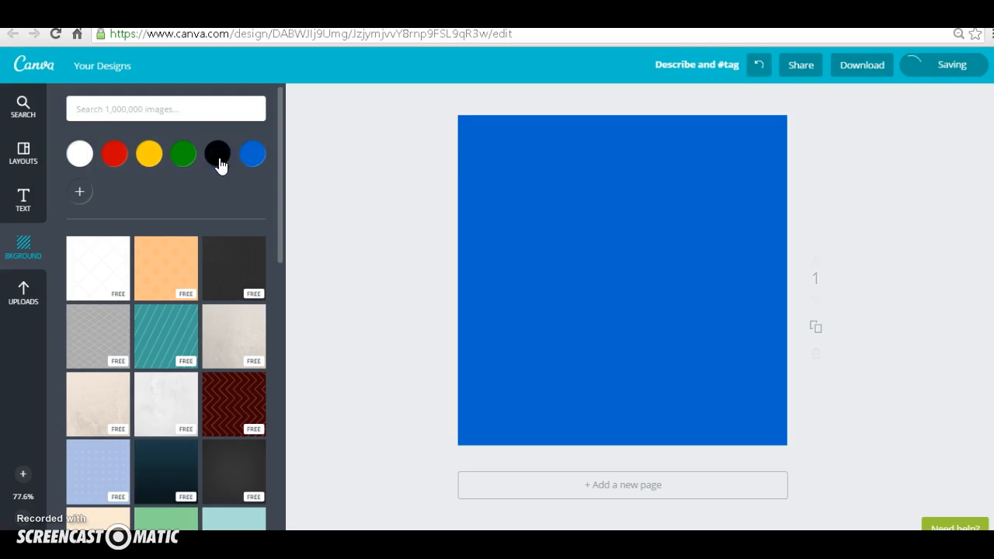
Step: Add a custom light blue background colour, code 0fc9d8, and apply it to the page
{"action": "left_click", "coordinate": [80, 192]}
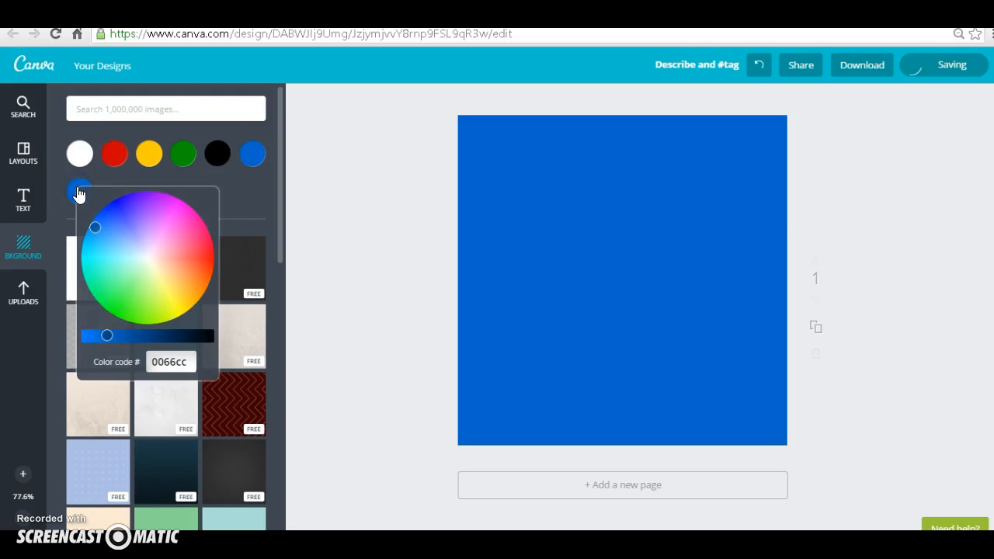
{"action": "left_click", "coordinate": [96, 254]}
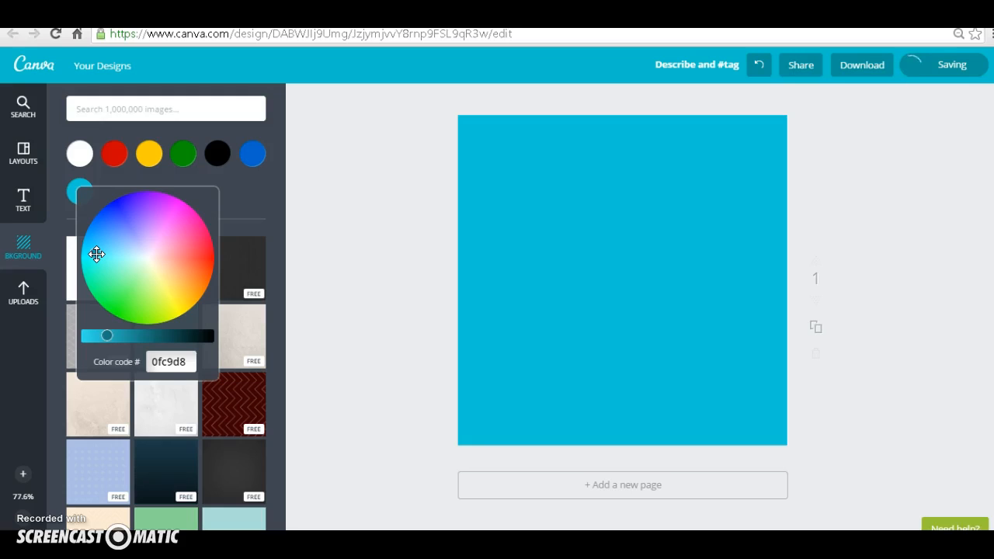
{"action": "left_click", "coordinate": [256, 194]}
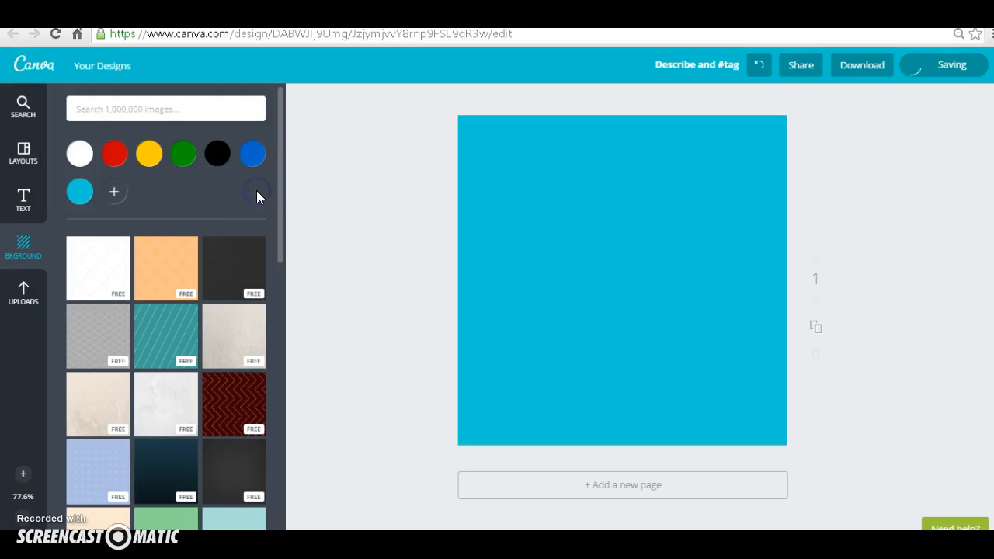
Step: Try the free grey pattern, beige texture, dark blue gradient and white dotted-diamond backgrounds on the page
{"action": "left_click", "coordinate": [279, 199]}
{"action": "left_click_drag", "start_coordinate": [280, 202], "coordinate": [282, 231]}
{"action": "left_click", "coordinate": [90, 283]}
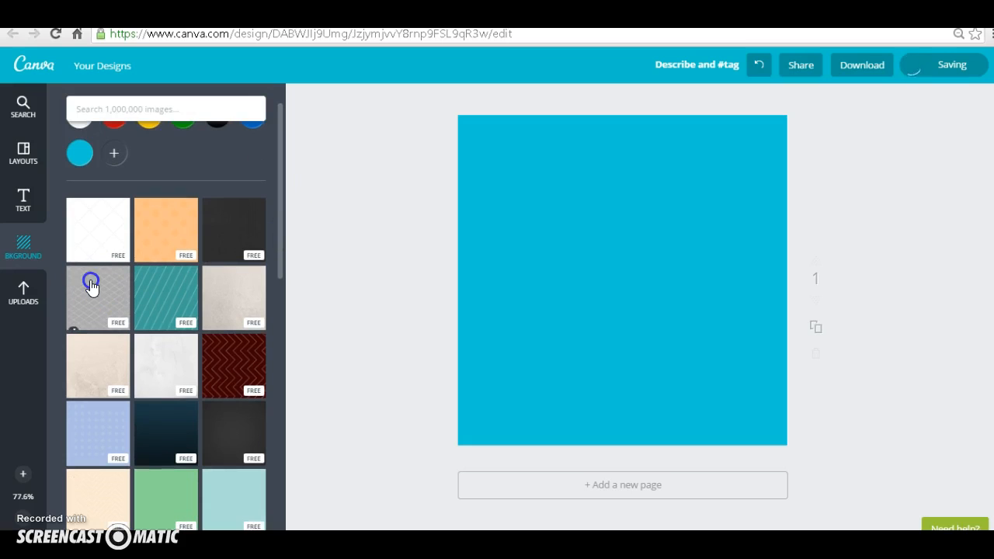
{"action": "left_click", "coordinate": [238, 296]}
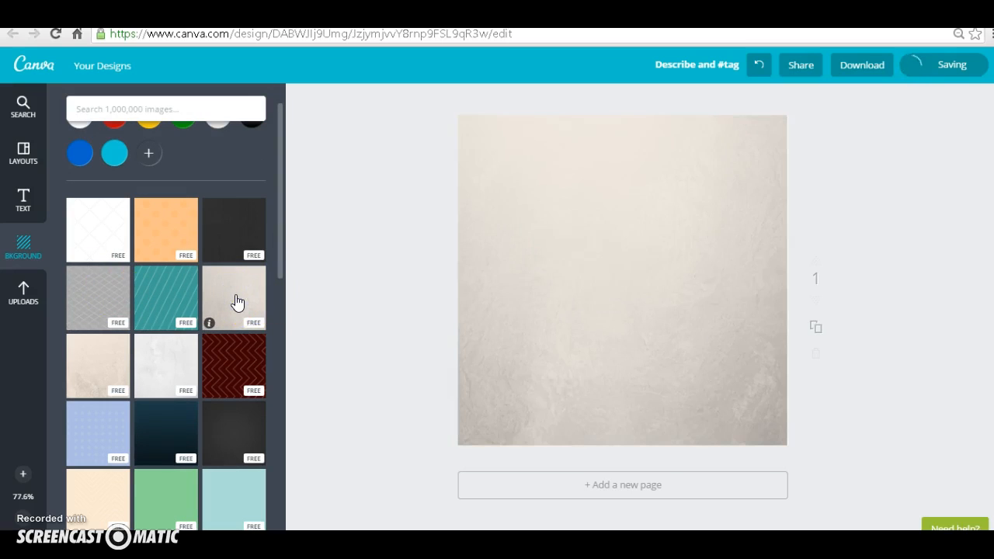
{"action": "left_click", "coordinate": [169, 423]}
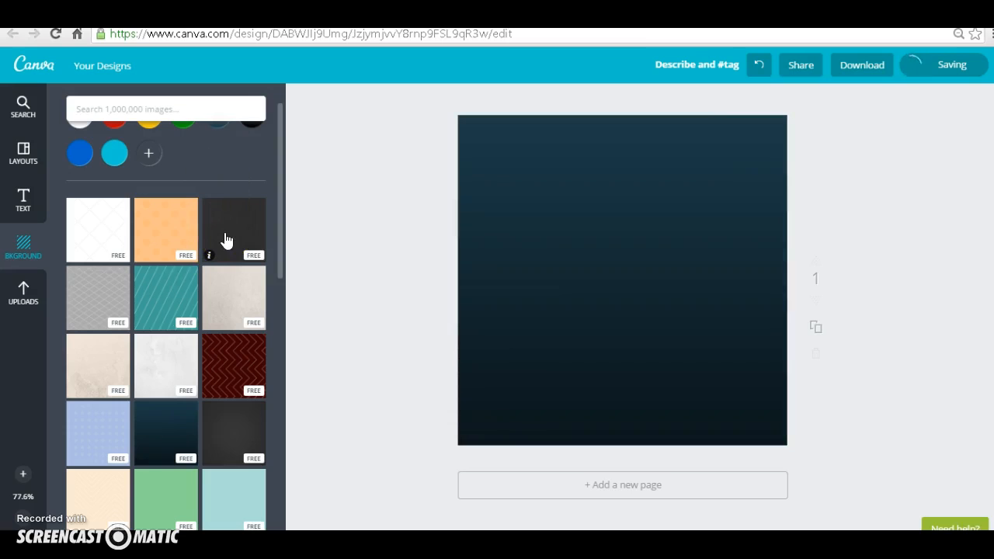
{"action": "left_click", "coordinate": [114, 235]}
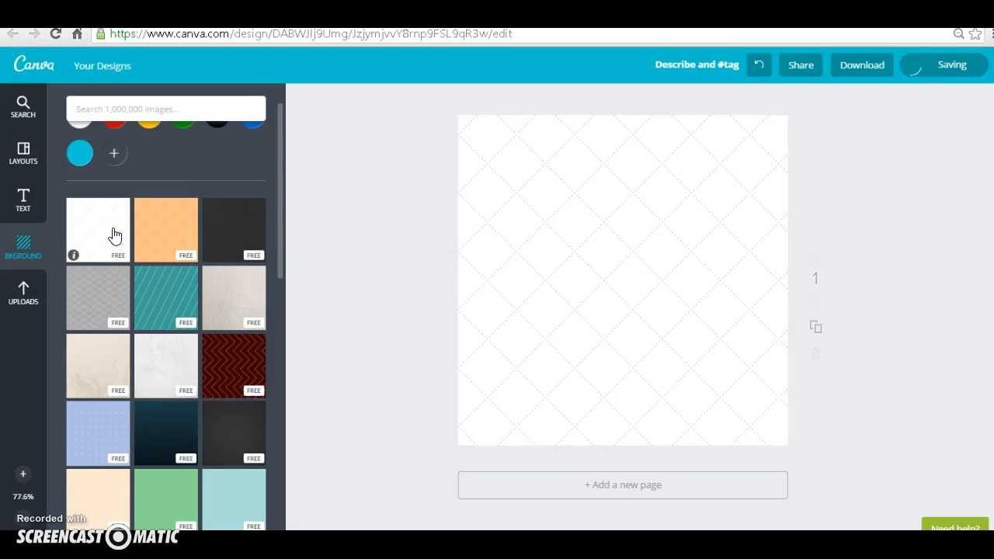
Step: Recolour the page's dotted-diamond background to black
{"action": "left_click_drag", "start_coordinate": [282, 240], "coordinate": [282, 330]}
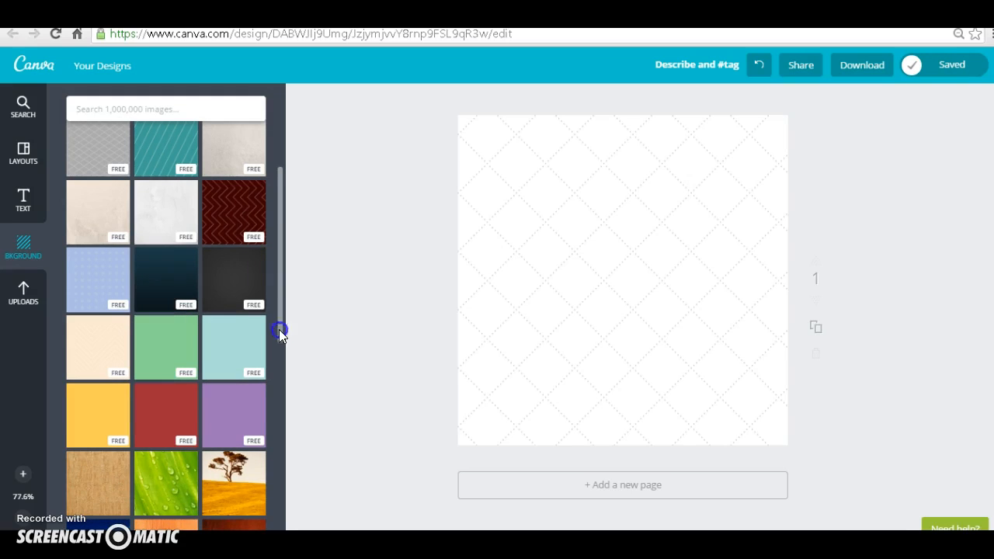
{"action": "left_click_drag", "start_coordinate": [278, 329], "coordinate": [283, 256]}
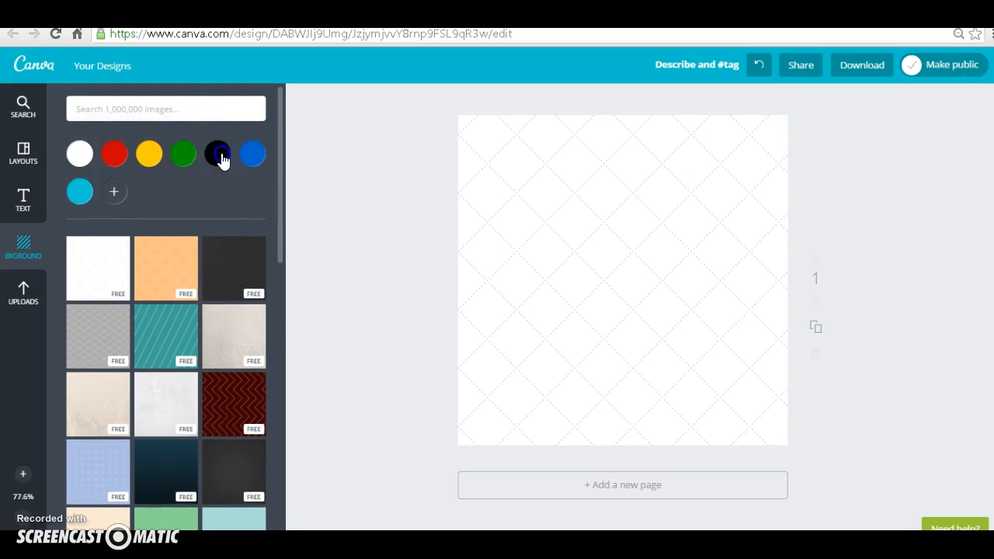
{"action": "left_click", "coordinate": [221, 158]}
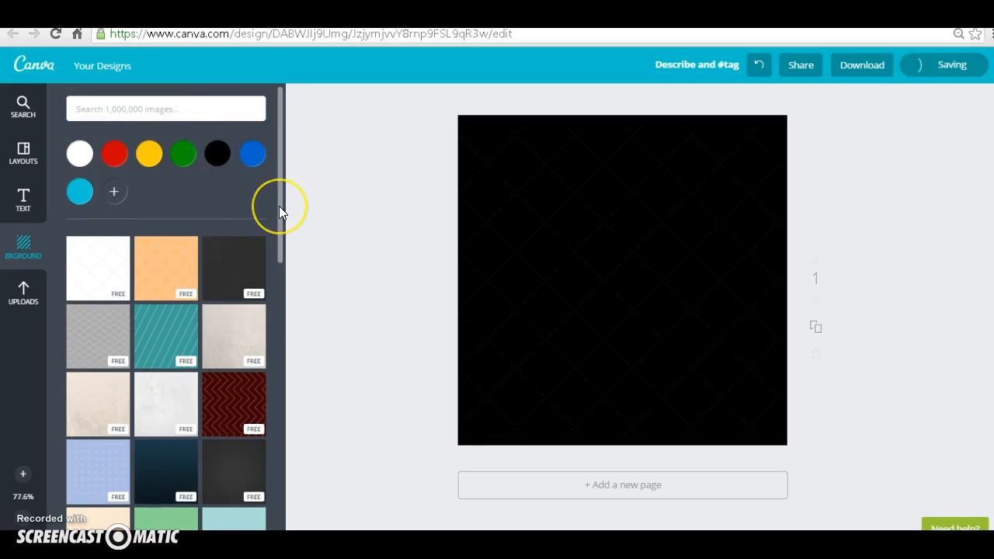
Step: Apply the paid photo of a blue sky with wispy clouds as the page background
{"action": "left_click_drag", "start_coordinate": [281, 211], "coordinate": [281, 382]}
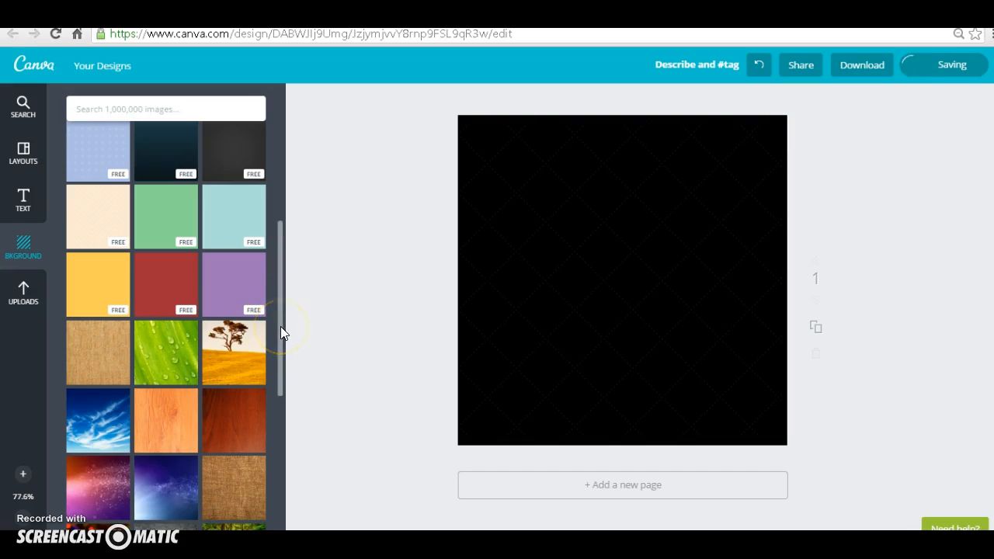
{"action": "left_click_drag", "start_coordinate": [280, 330], "coordinate": [277, 423]}
{"action": "left_click", "coordinate": [93, 268]}
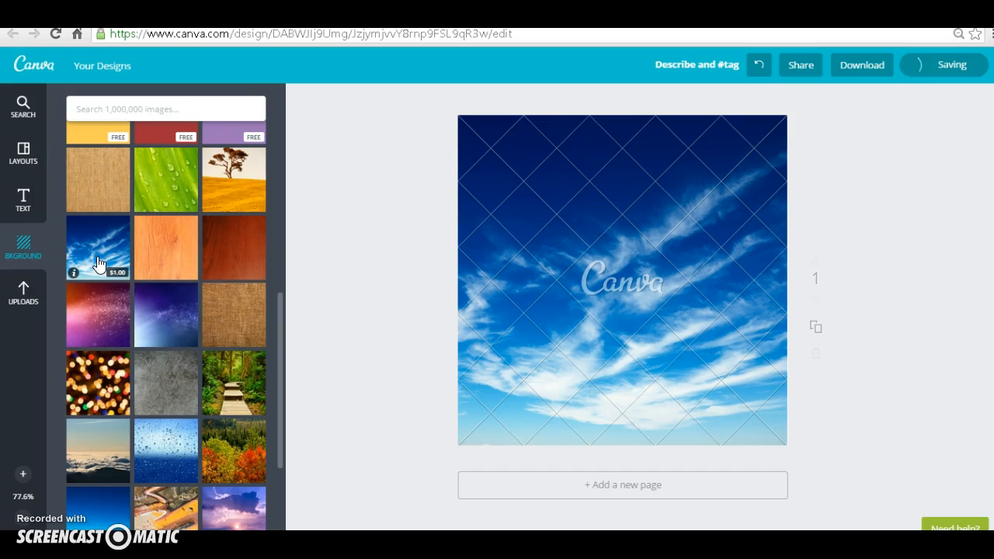
{"action": "left_click", "coordinate": [98, 265]}
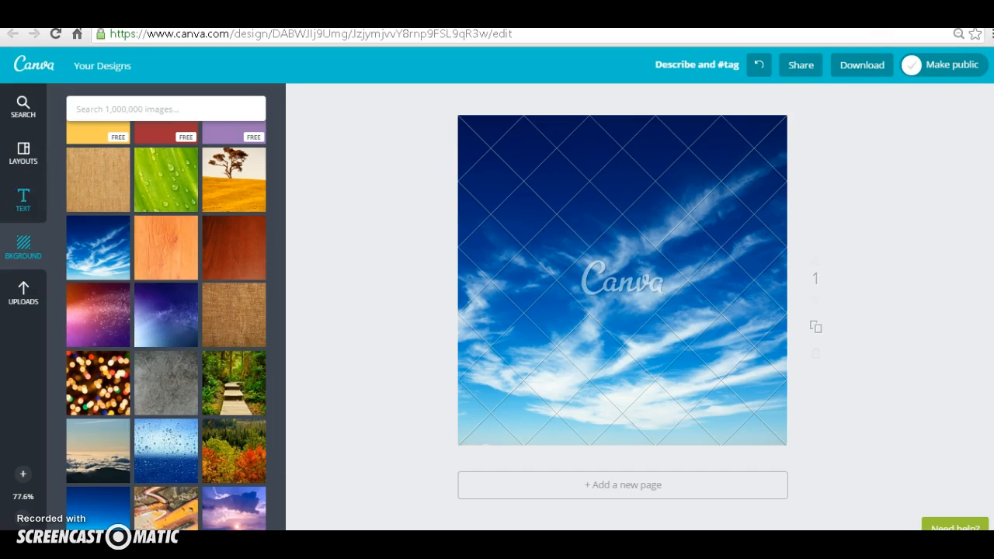
Step: Add a heading text box reading "HI" to the page
{"action": "left_click", "coordinate": [23, 200]}
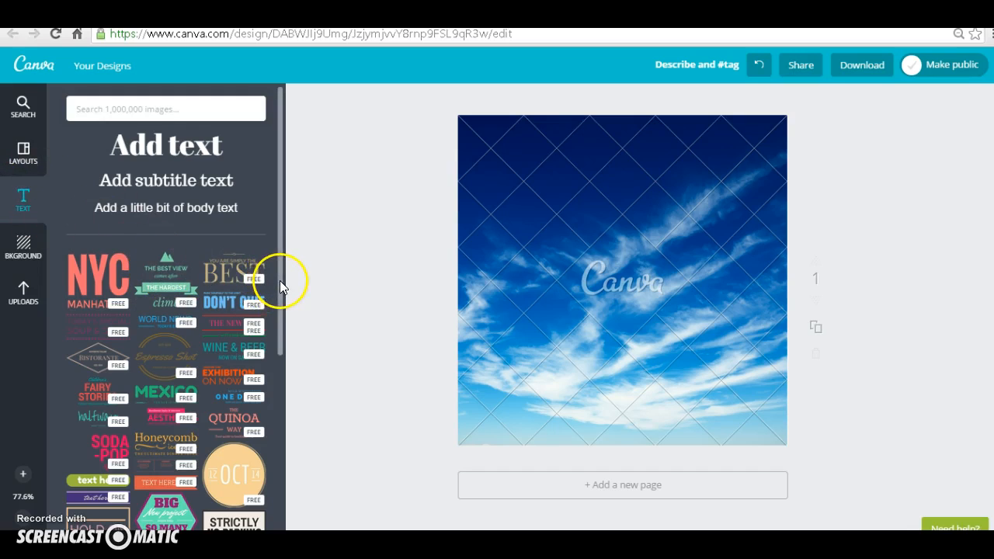
{"action": "scroll", "coordinate": [284, 310], "scroll_direction": "down", "scroll_amount": 1}
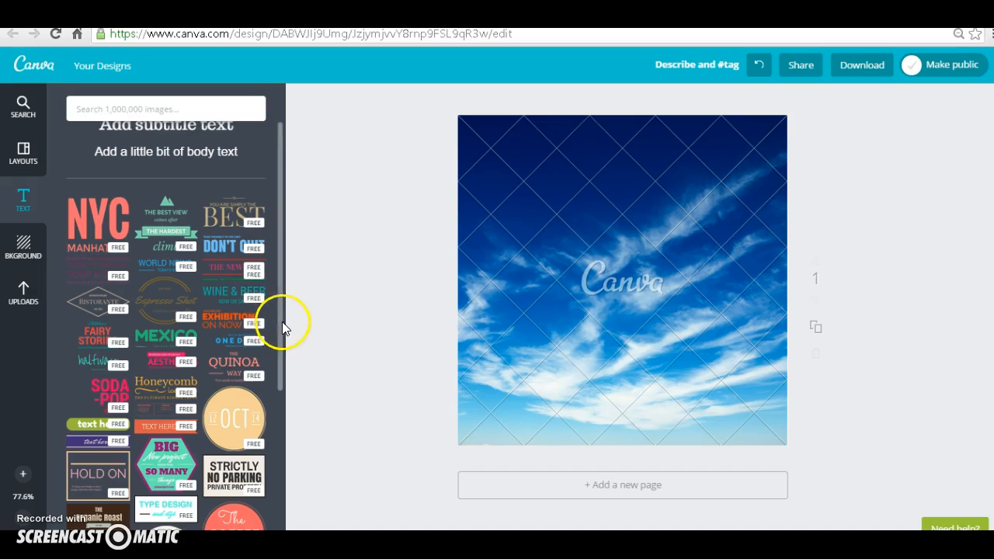
{"action": "scroll", "coordinate": [285, 287], "scroll_direction": "up", "scroll_amount": 1}
{"action": "left_click", "coordinate": [184, 155]}
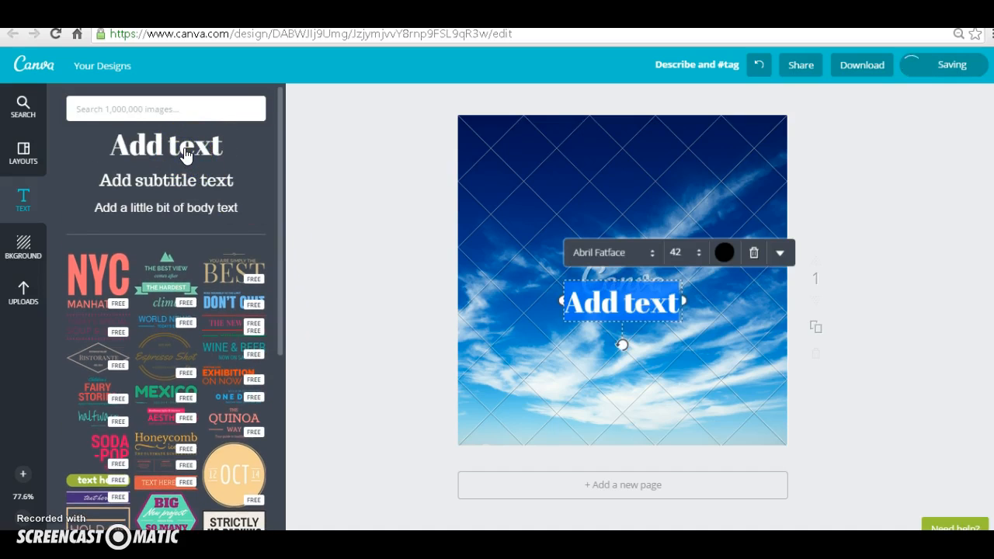
{"action": "type", "text": "lll"}
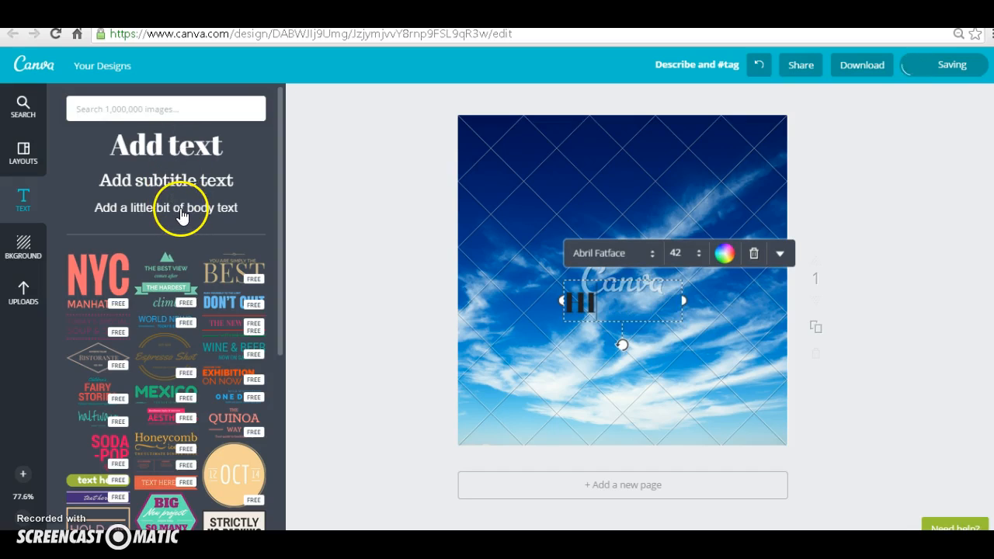
{"action": "left_click", "coordinate": [778, 431]}
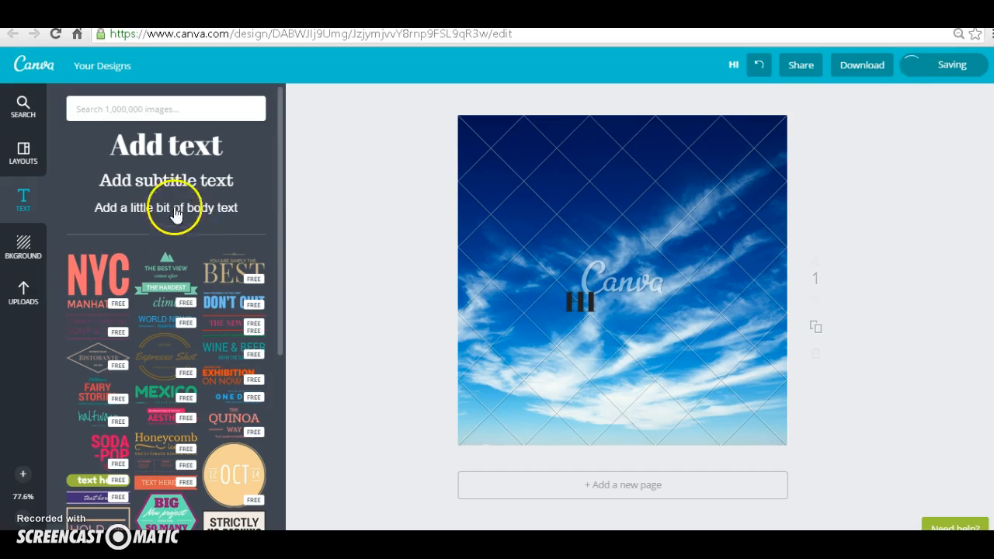
Step: Add a body text box reading "Header #2" and place it just below the heading
{"action": "left_click", "coordinate": [220, 210]}
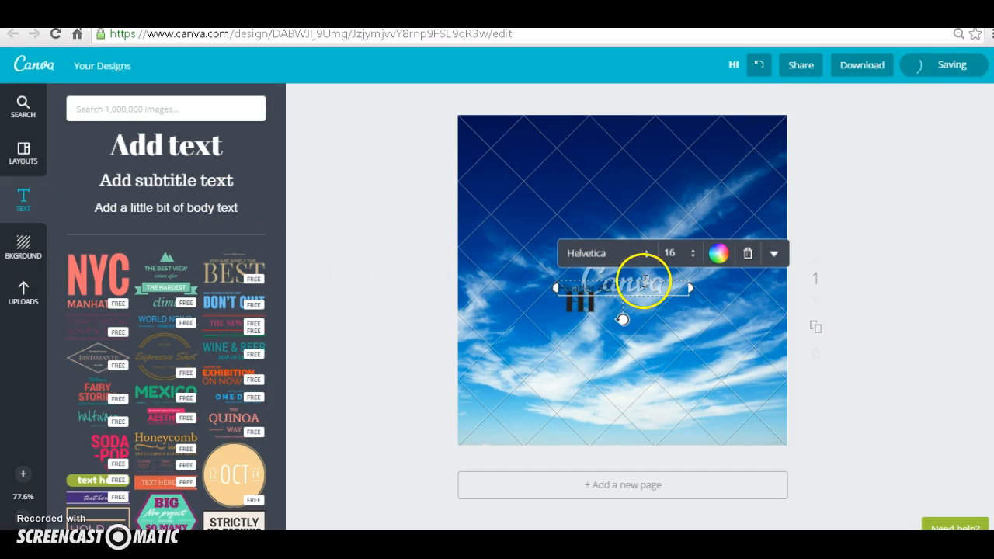
{"action": "left_click_drag", "start_coordinate": [644, 283], "coordinate": [643, 319]}
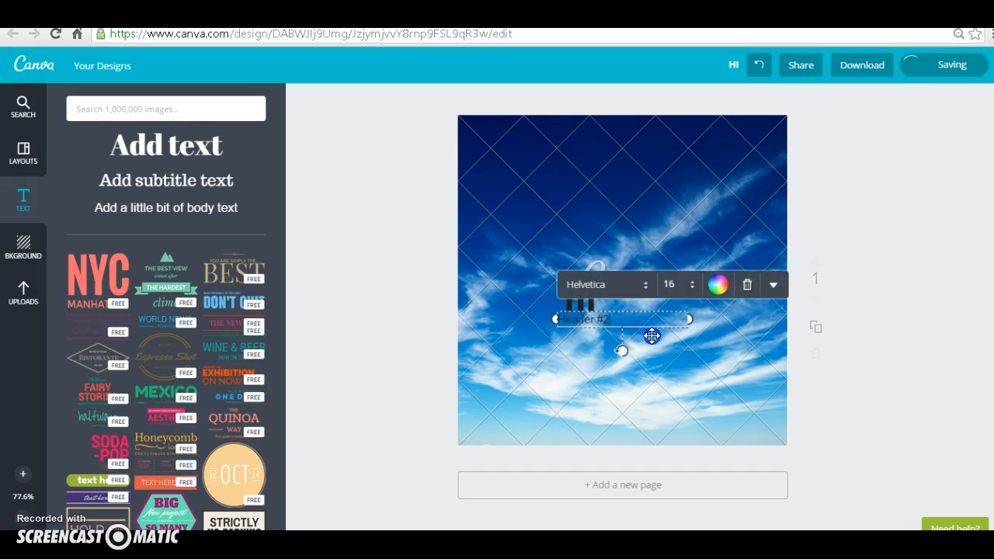
{"action": "left_click", "coordinate": [680, 382]}
Step: Extend the "HI" heading with "I'M" followed by the presenter's first name in capitals
{"action": "left_click", "coordinate": [603, 306]}
{"action": "double_click", "coordinate": [602, 302]}
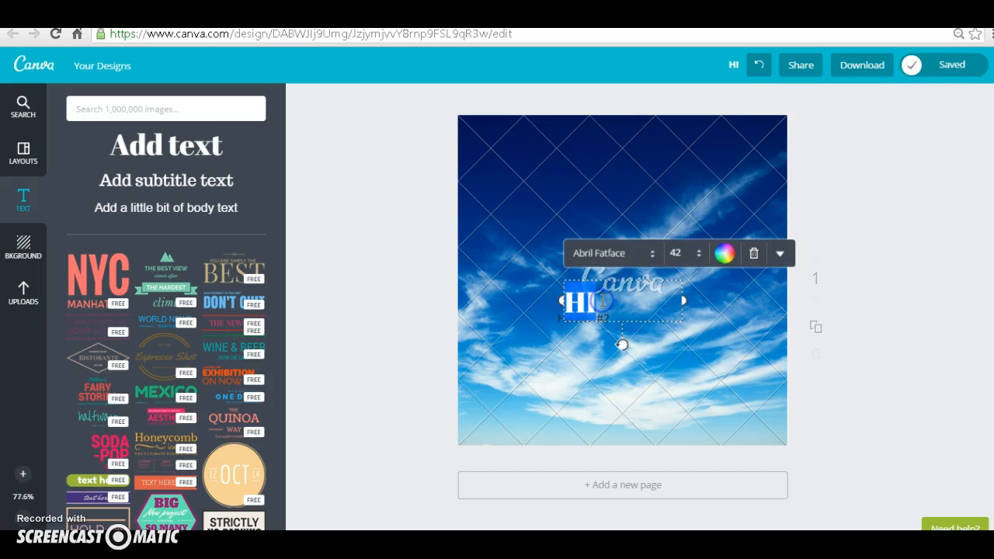
{"action": "key", "text": "Right"}
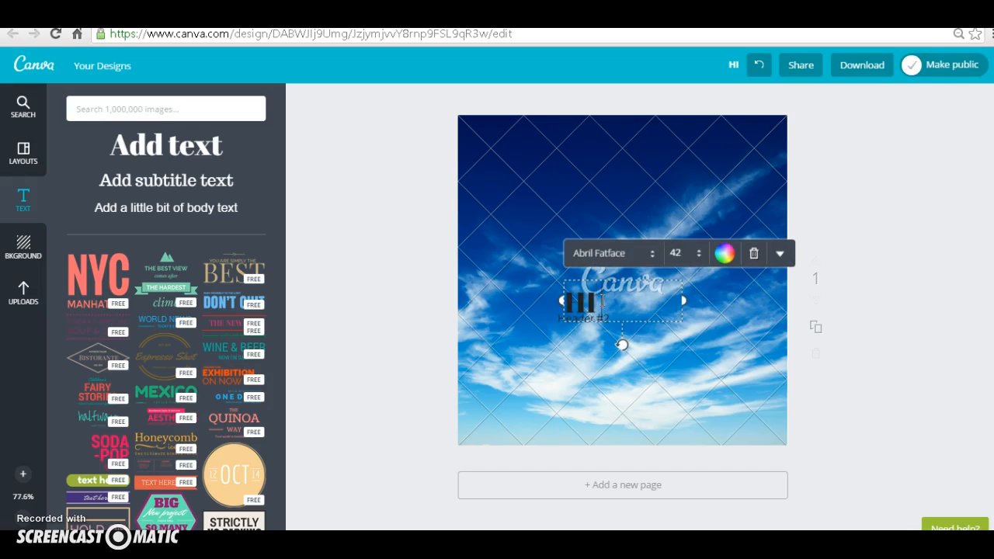
{"action": "type", "text": "I'm"}
{"action": "key", "text": "BackSpace"}
{"action": "type", "text": "M NICOLE"}
{"action": "left_click", "coordinate": [739, 321]}
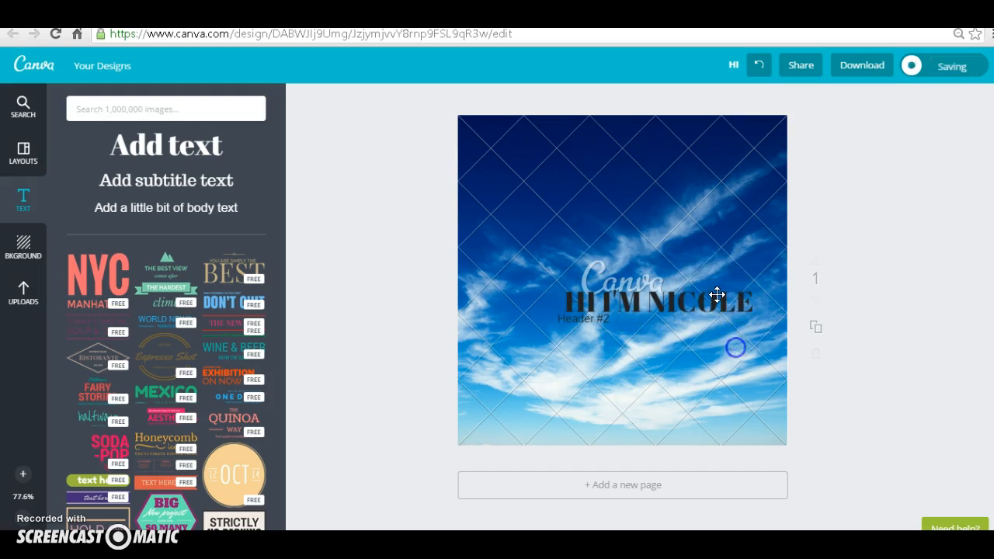
Step: Move the heading lower on the page and reposition the "Header #2" text directly beneath it
{"action": "left_click_drag", "start_coordinate": [690, 277], "coordinate": [670, 339]}
{"action": "left_click", "coordinate": [599, 315]}
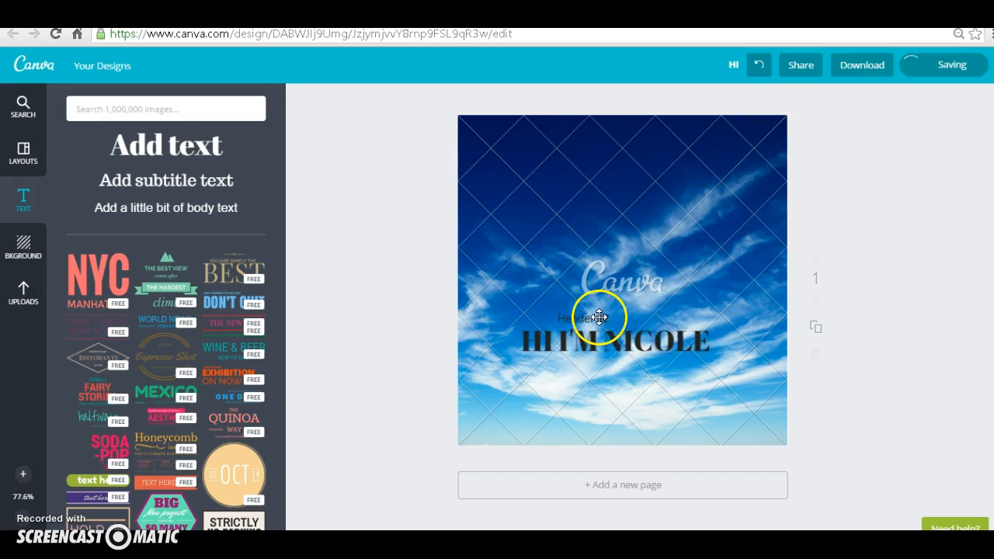
{"action": "left_click", "coordinate": [610, 316]}
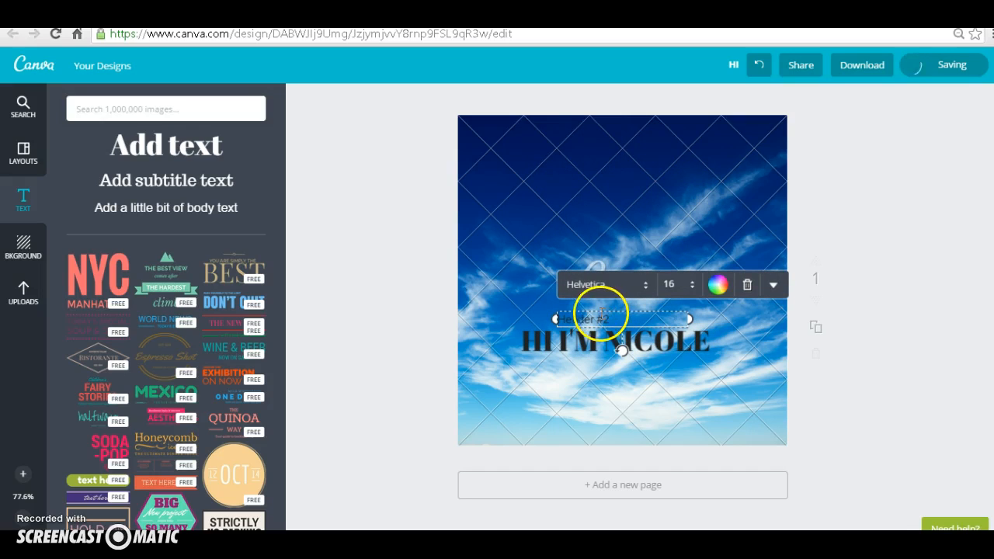
{"action": "left_click_drag", "start_coordinate": [617, 307], "coordinate": [603, 360]}
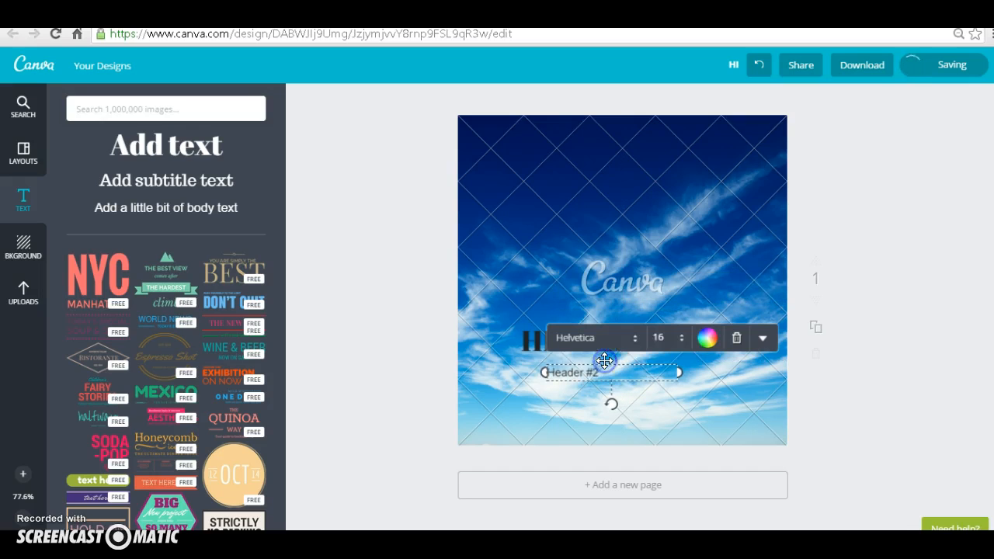
{"action": "left_click", "coordinate": [718, 404]}
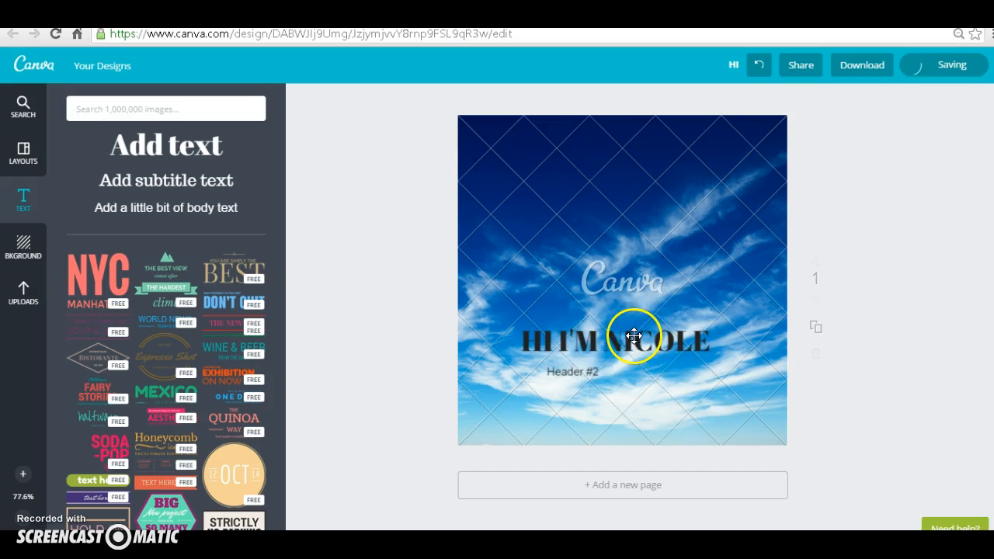
Step: Try the Aileron Thin, Architect's Daughter and Berkshire Swash fonts on the heading
{"action": "left_click", "coordinate": [636, 338]}
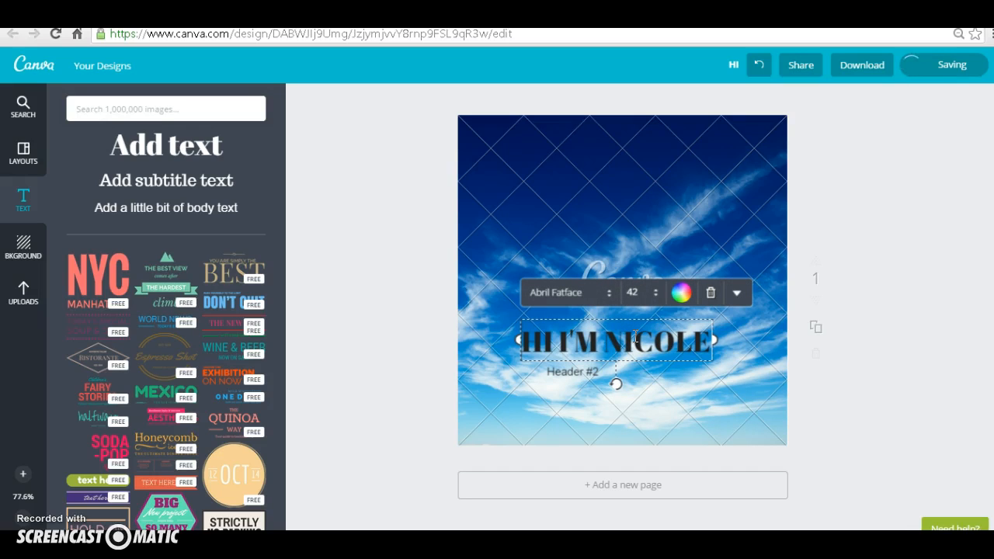
{"action": "left_click", "coordinate": [608, 295]}
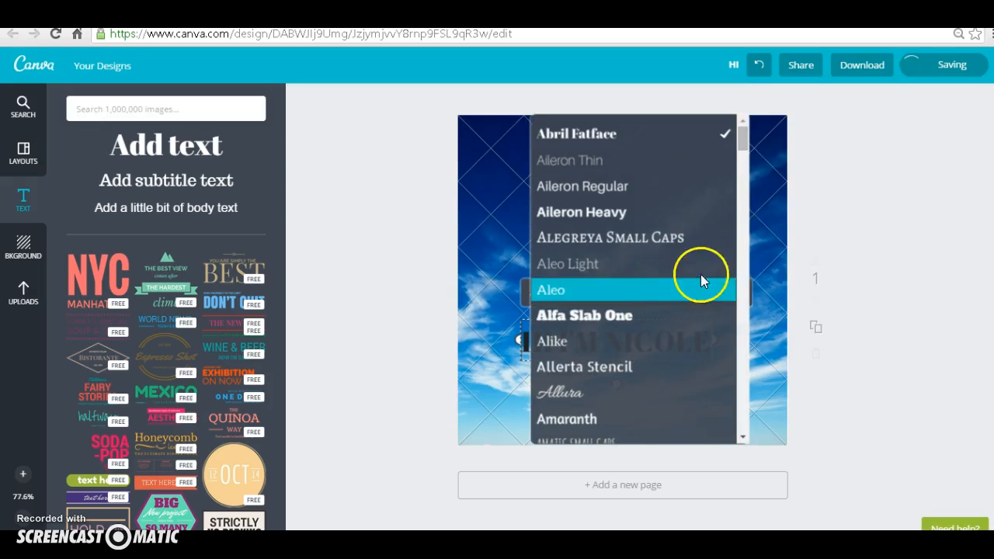
{"action": "left_click", "coordinate": [589, 160]}
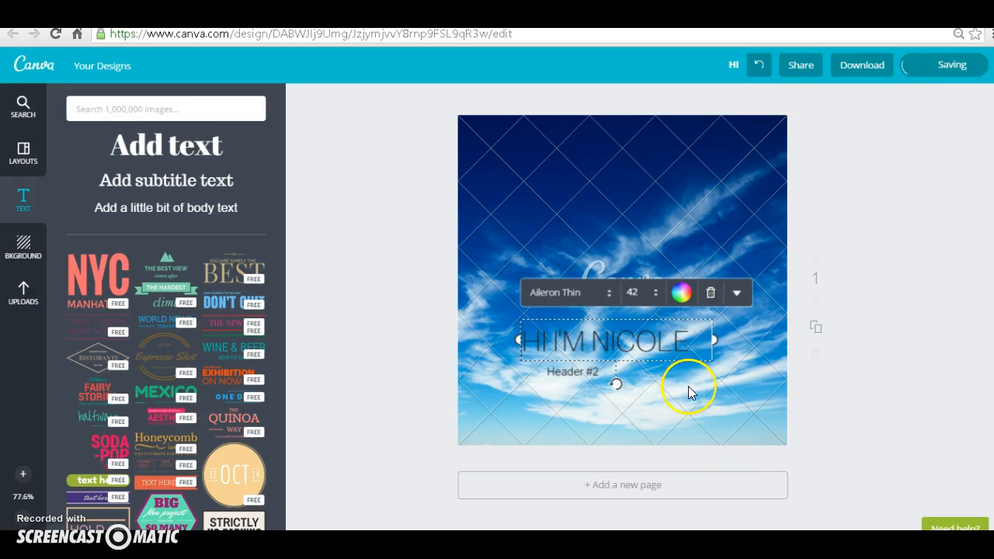
{"action": "left_click", "coordinate": [610, 292]}
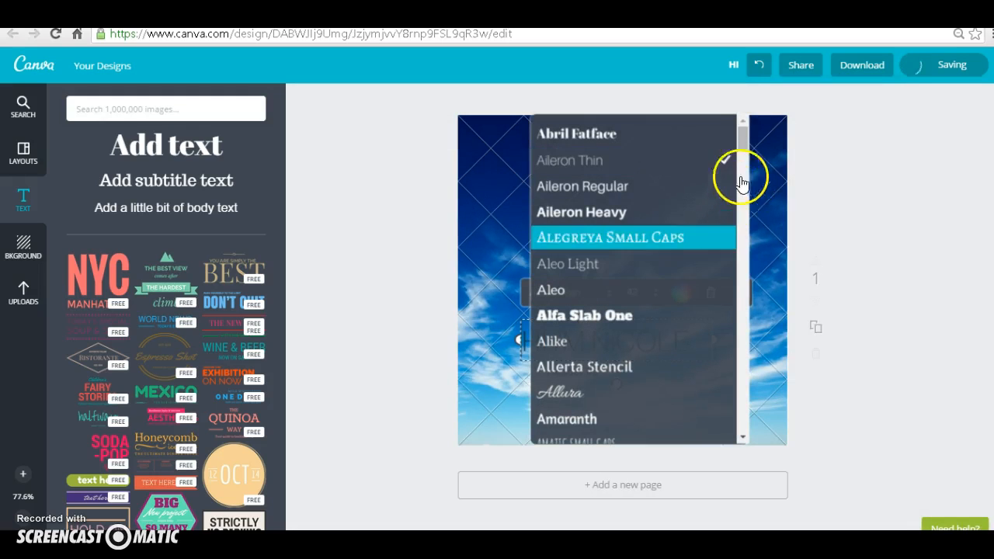
{"action": "left_click_drag", "start_coordinate": [743, 141], "coordinate": [743, 156]}
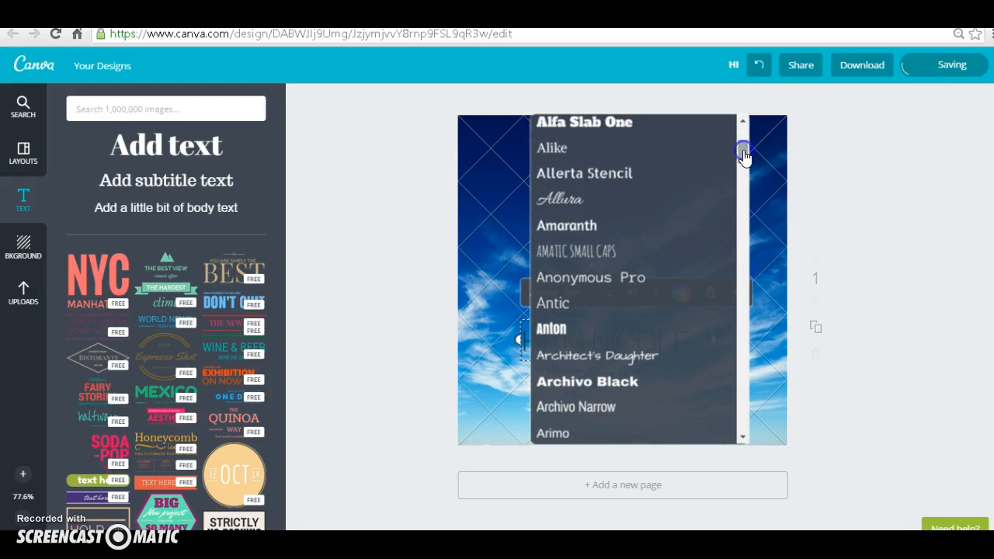
{"action": "left_click", "coordinate": [623, 357]}
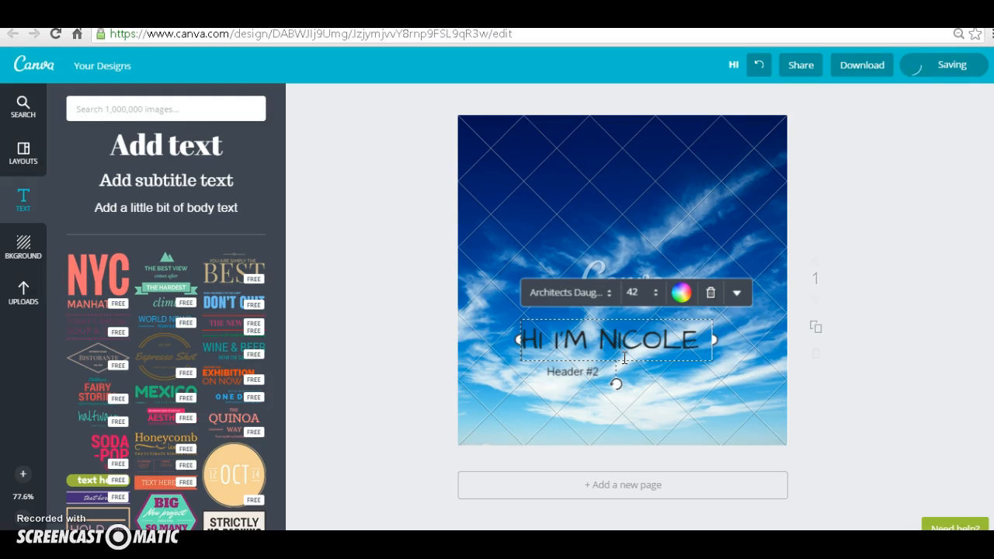
{"action": "left_click", "coordinate": [573, 291]}
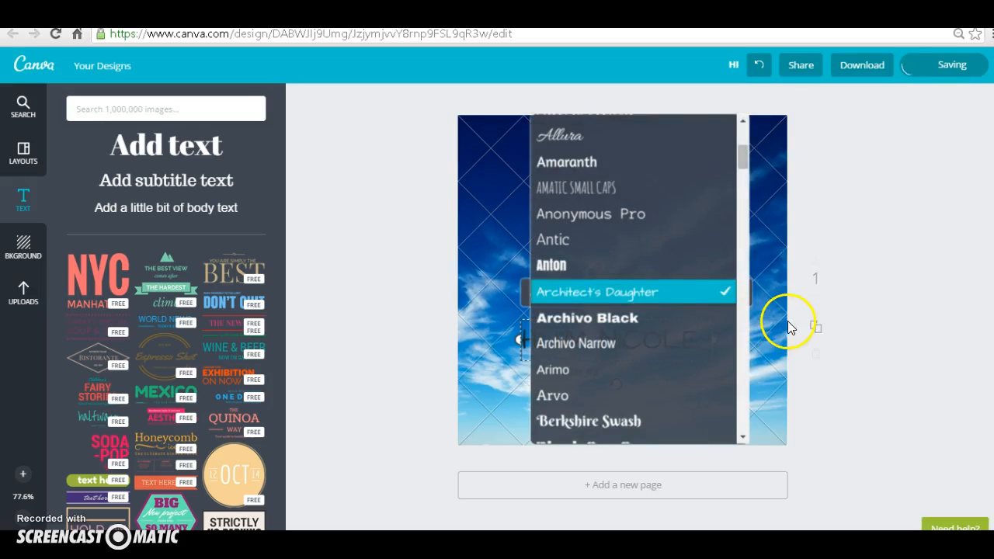
{"action": "left_click_drag", "start_coordinate": [740, 156], "coordinate": [743, 177]}
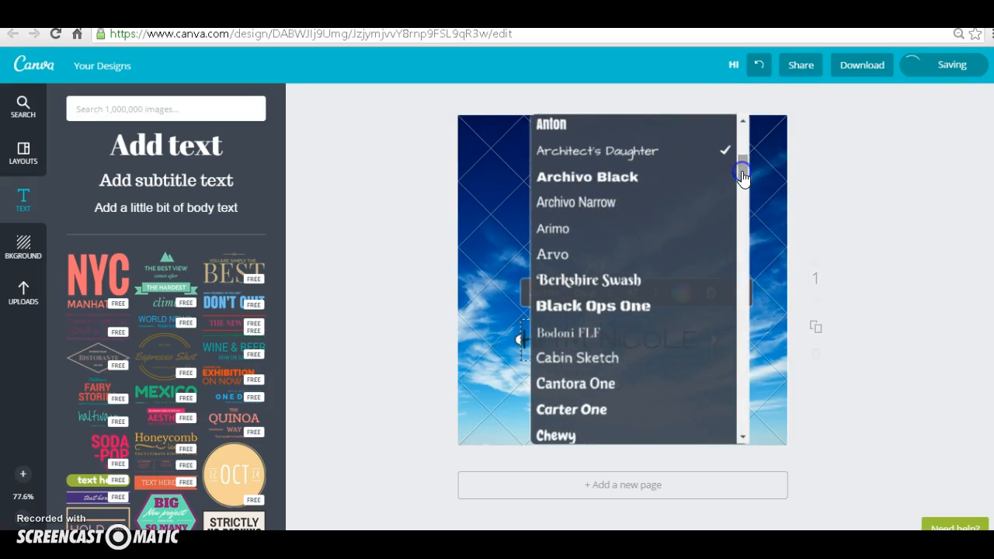
{"action": "left_click", "coordinate": [628, 278]}
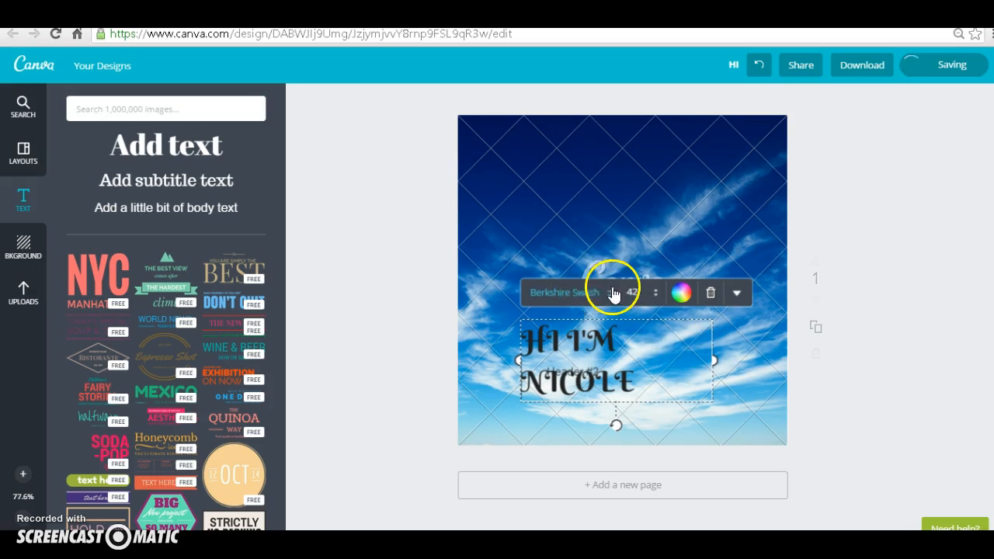
Step: Set the heading's font to Cinzel and widen its text box so the text fits on one line
{"action": "left_click", "coordinate": [606, 292]}
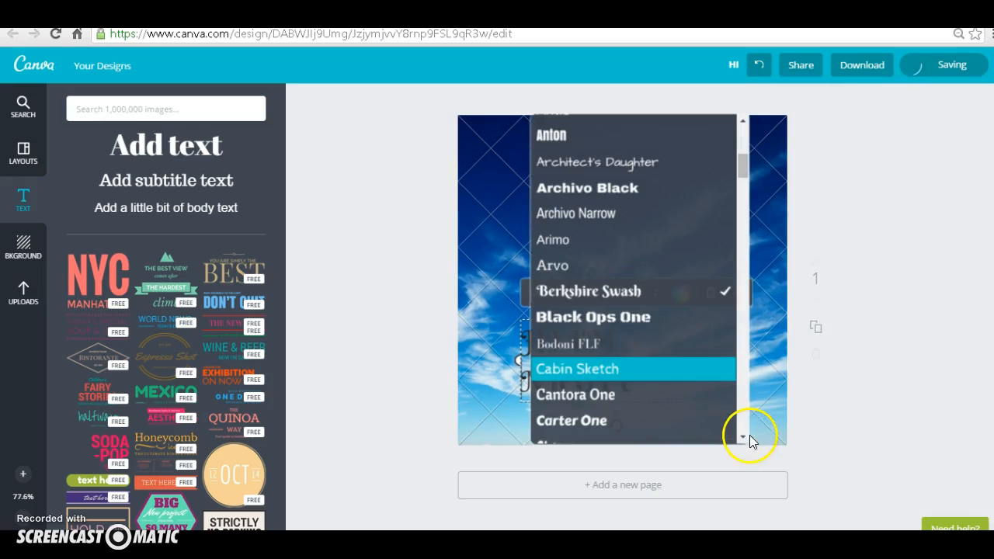
{"action": "left_click", "coordinate": [743, 439]}
{"action": "left_click", "coordinate": [743, 439]}
{"action": "left_click", "coordinate": [743, 438]}
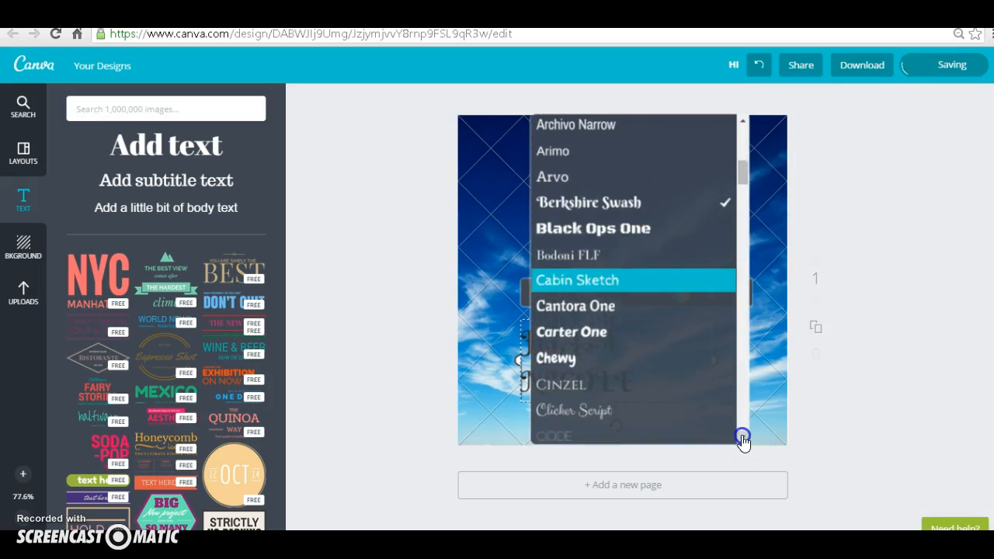
{"action": "left_click", "coordinate": [743, 439]}
{"action": "left_click", "coordinate": [743, 439]}
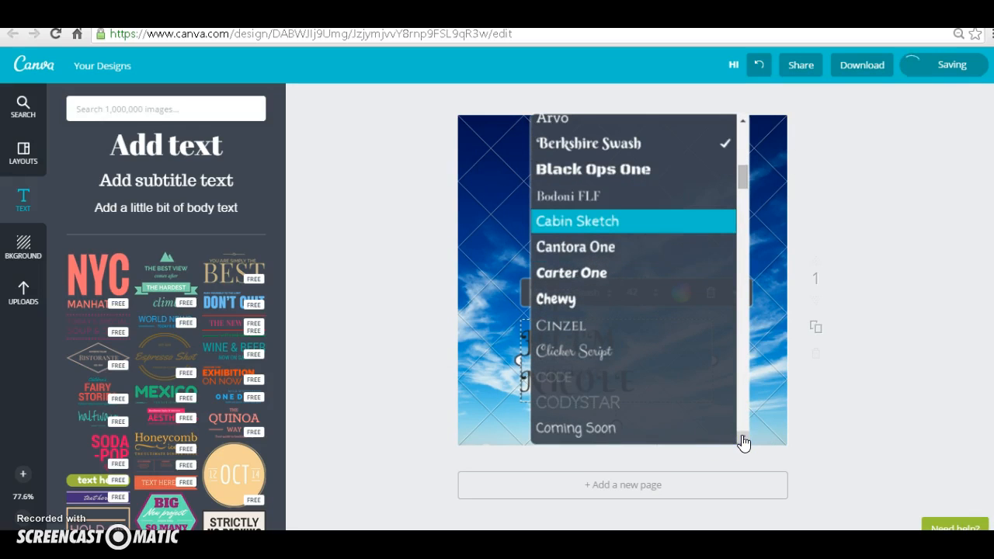
{"action": "left_click", "coordinate": [743, 439]}
{"action": "left_click", "coordinate": [743, 439]}
{"action": "left_click", "coordinate": [743, 438]}
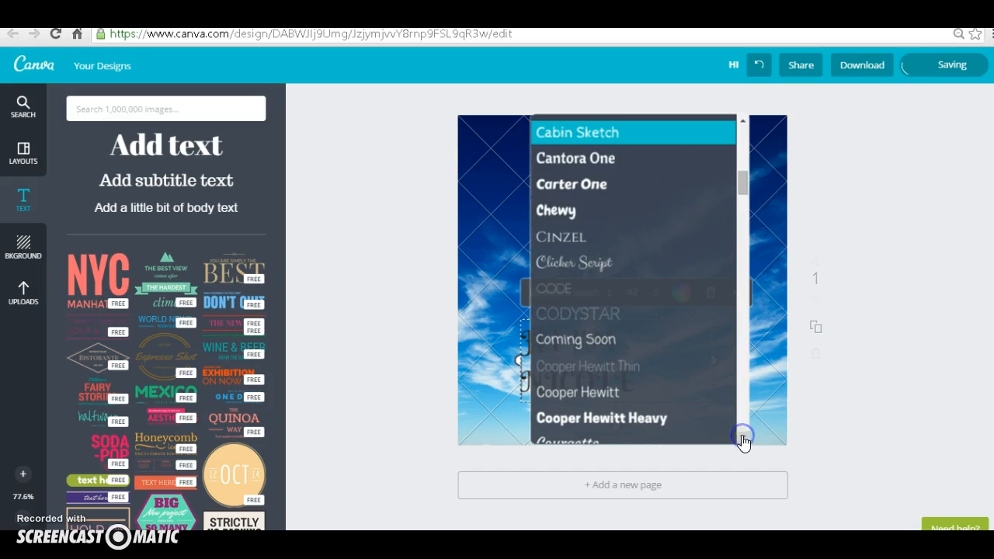
{"action": "left_click", "coordinate": [578, 238]}
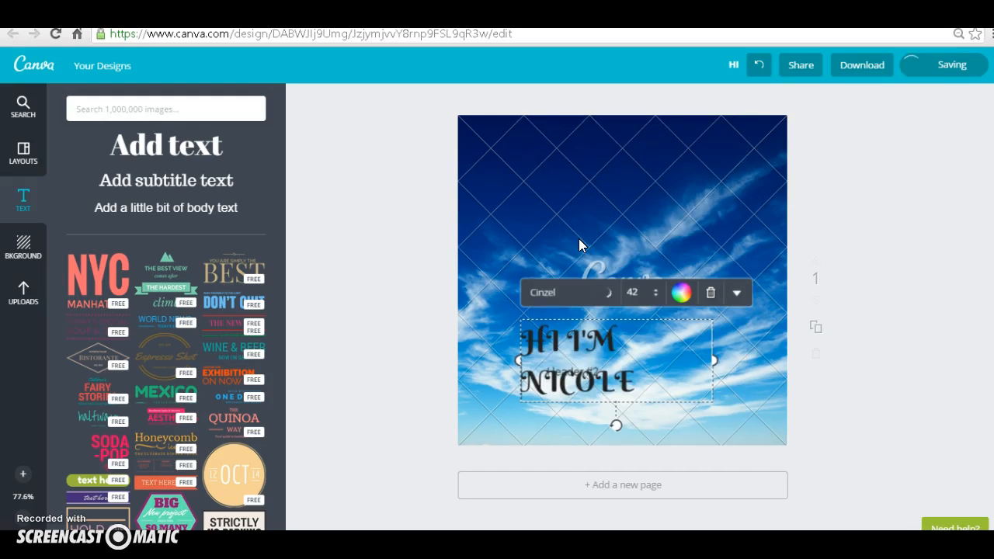
{"action": "left_click_drag", "start_coordinate": [713, 360], "coordinate": [740, 355]}
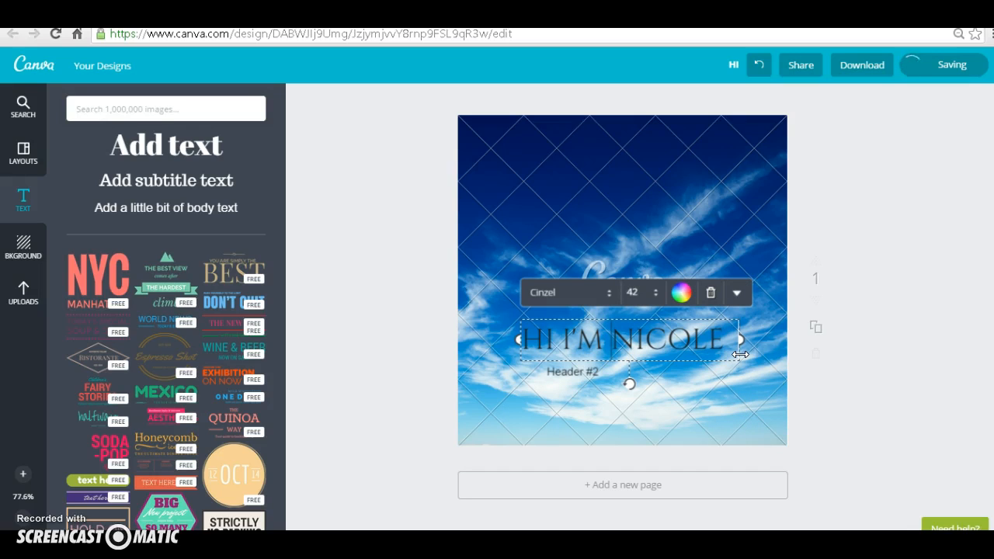
Step: Colour the whole heading white and move it to the top of the page, over the dark sky
{"action": "left_click_drag", "start_coordinate": [722, 342], "coordinate": [517, 327]}
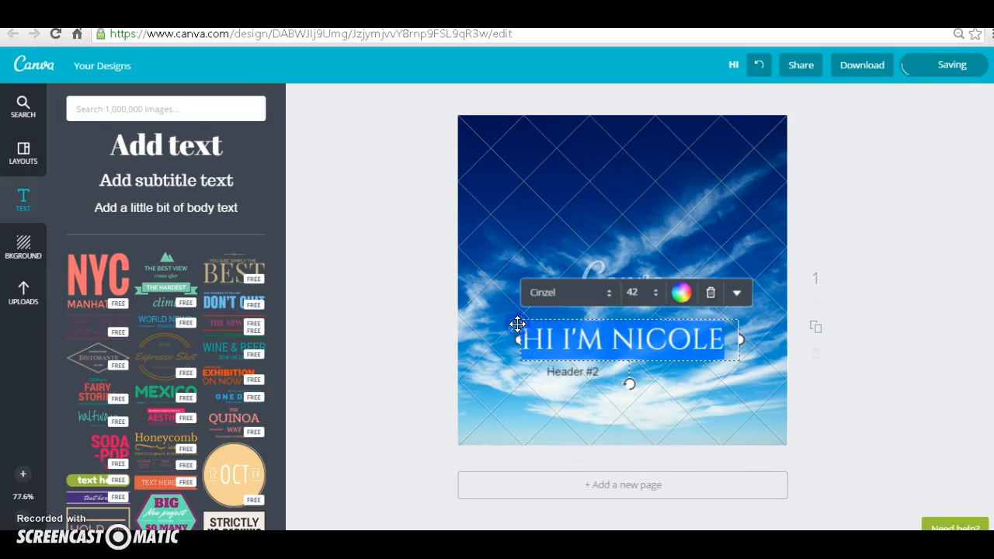
{"action": "left_click", "coordinate": [681, 292]}
{"action": "left_click", "coordinate": [631, 221]}
{"action": "left_click", "coordinate": [679, 390]}
{"action": "left_click", "coordinate": [676, 356]}
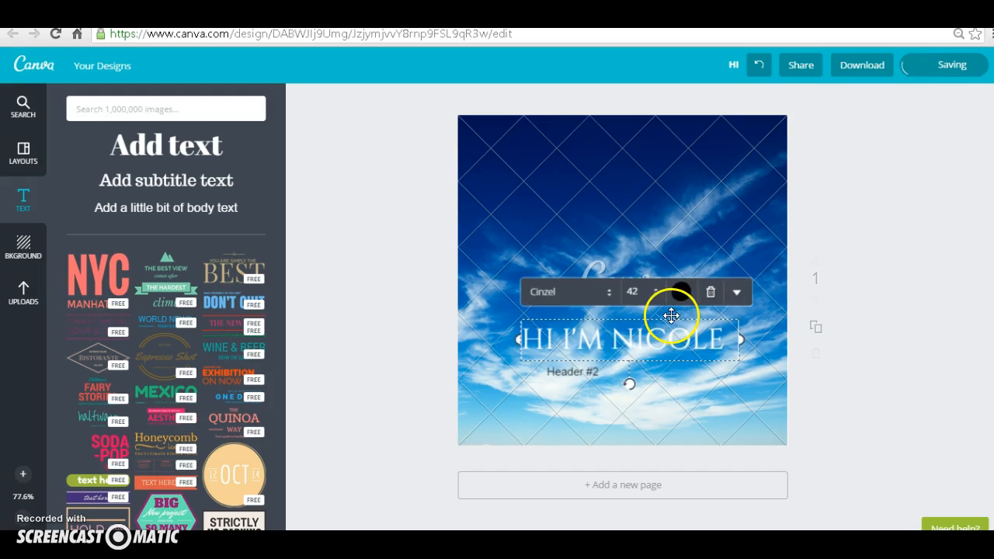
{"action": "left_click_drag", "start_coordinate": [670, 321], "coordinate": [663, 127]}
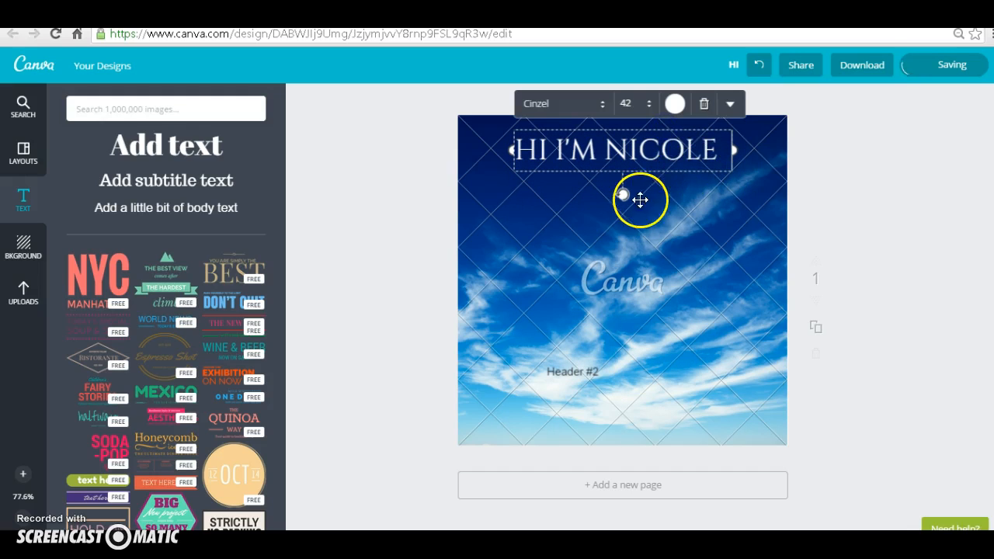
Step: Try the heading at font size 48 and return it to 42
{"action": "left_click", "coordinate": [651, 111]}
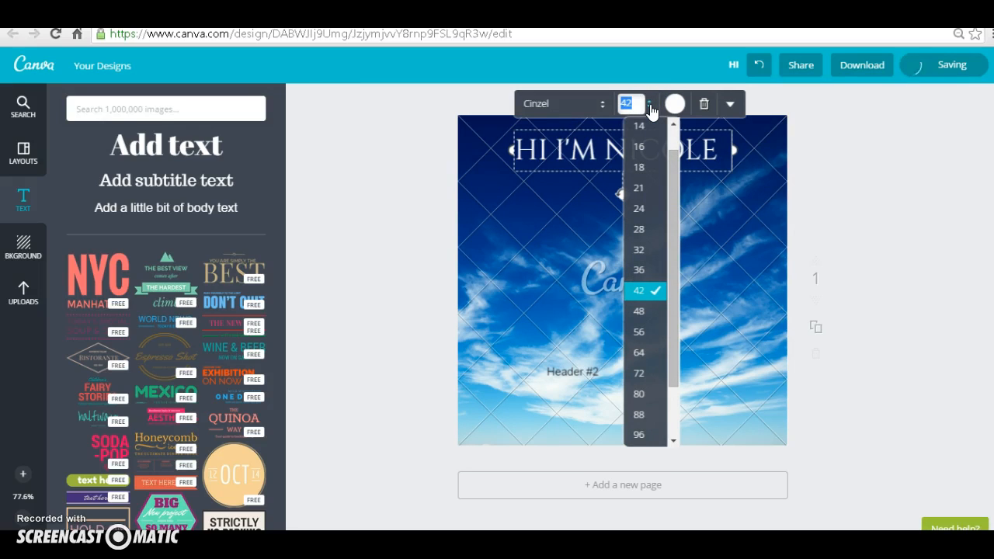
{"action": "left_click", "coordinate": [638, 311]}
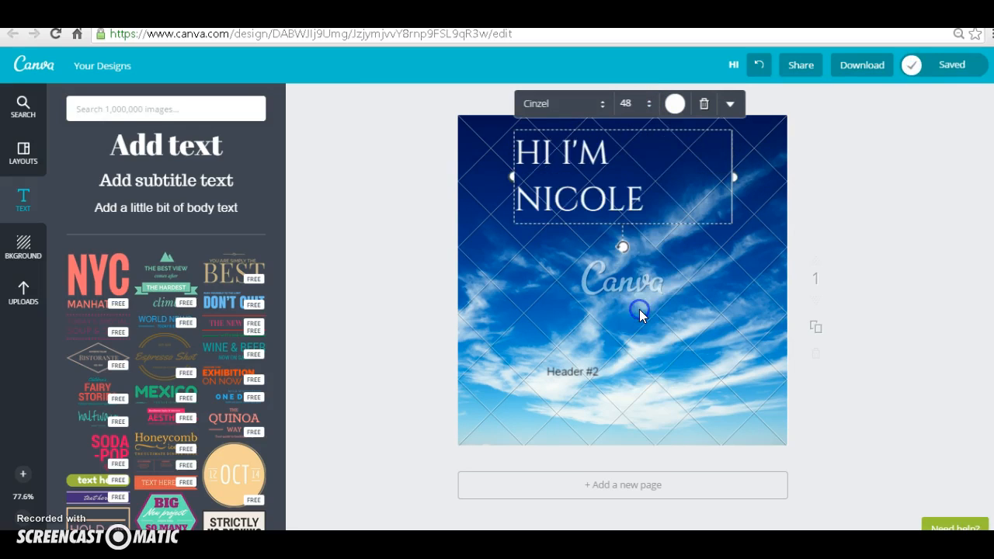
{"action": "left_click", "coordinate": [650, 115]}
{"action": "left_click", "coordinate": [638, 269]}
Step: Look over the heading's colour choices, and try bold formatting on the heading before removing it again
{"action": "left_click", "coordinate": [674, 107]}
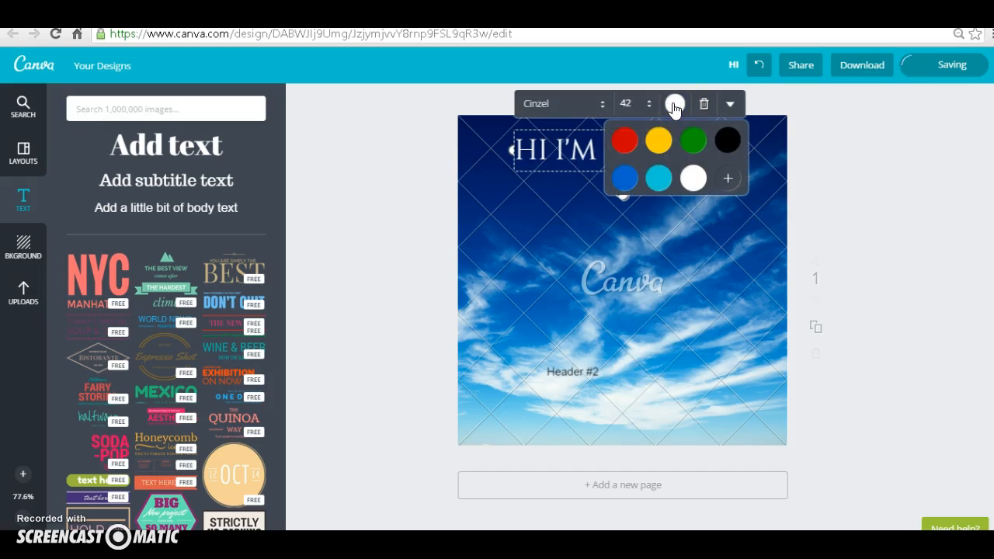
{"action": "left_click", "coordinate": [674, 107]}
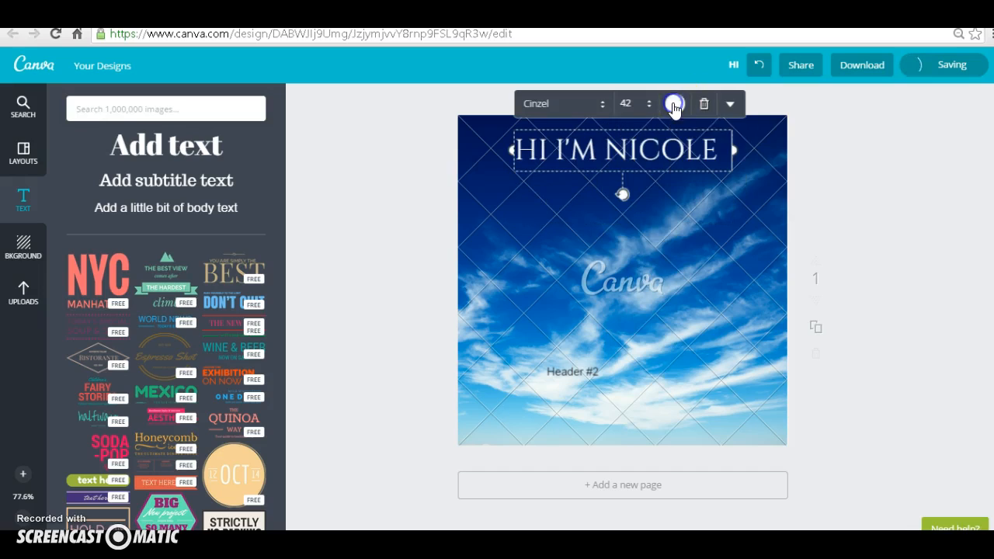
{"action": "left_click", "coordinate": [730, 105]}
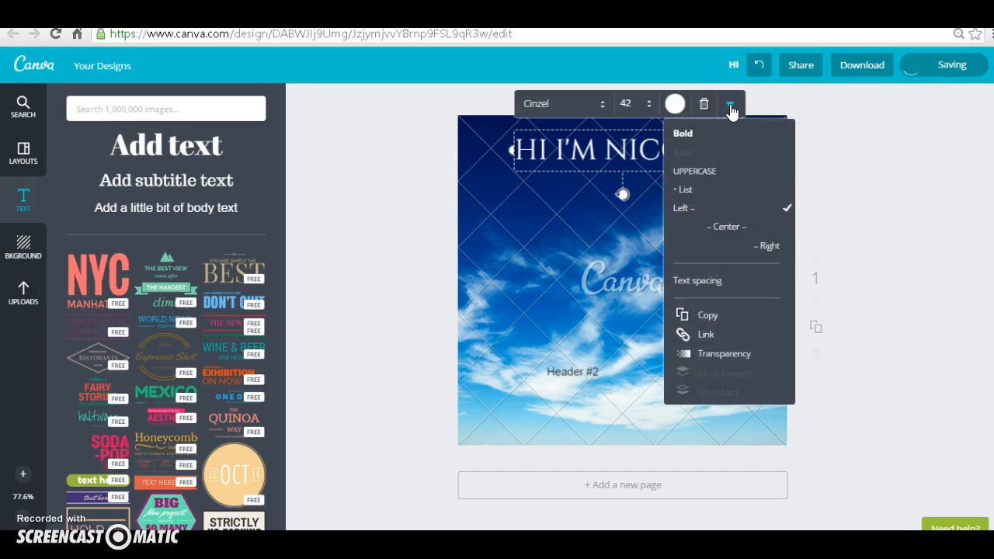
{"action": "left_click", "coordinate": [683, 132]}
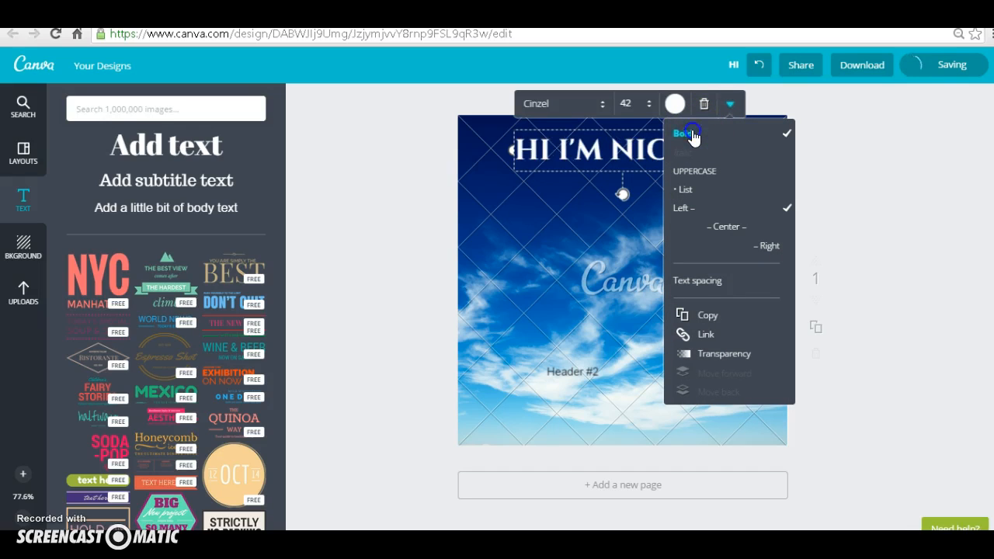
{"action": "left_click", "coordinate": [692, 132]}
{"action": "left_click", "coordinate": [696, 172]}
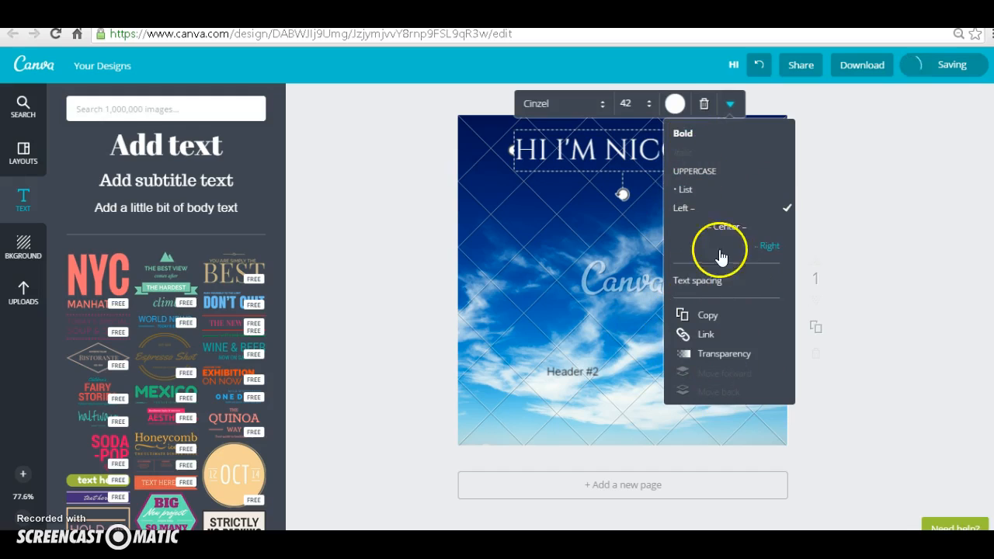
{"action": "left_click", "coordinate": [730, 106]}
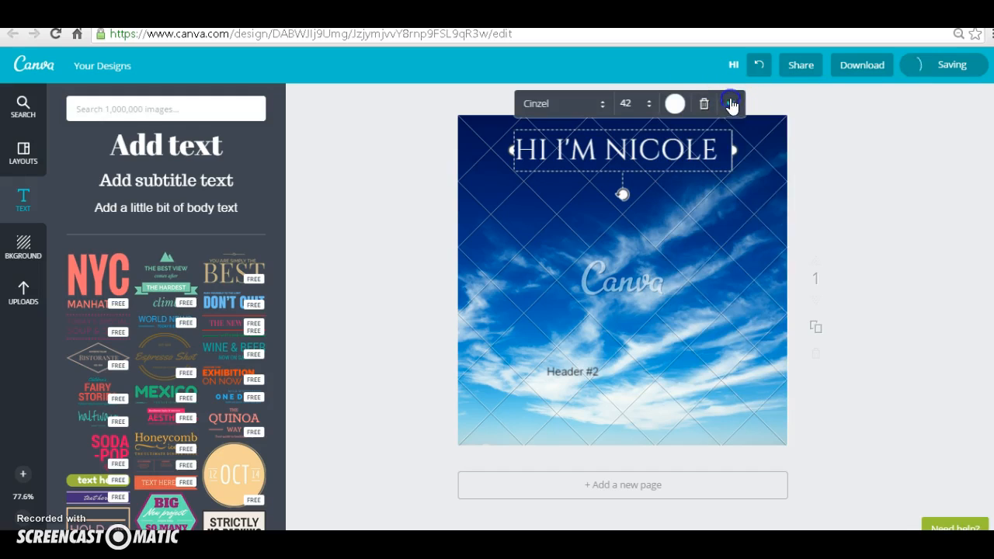
Step: Replace the "Header #2" text with "Social Media Marketer" and colour it black
{"action": "left_click", "coordinate": [574, 372]}
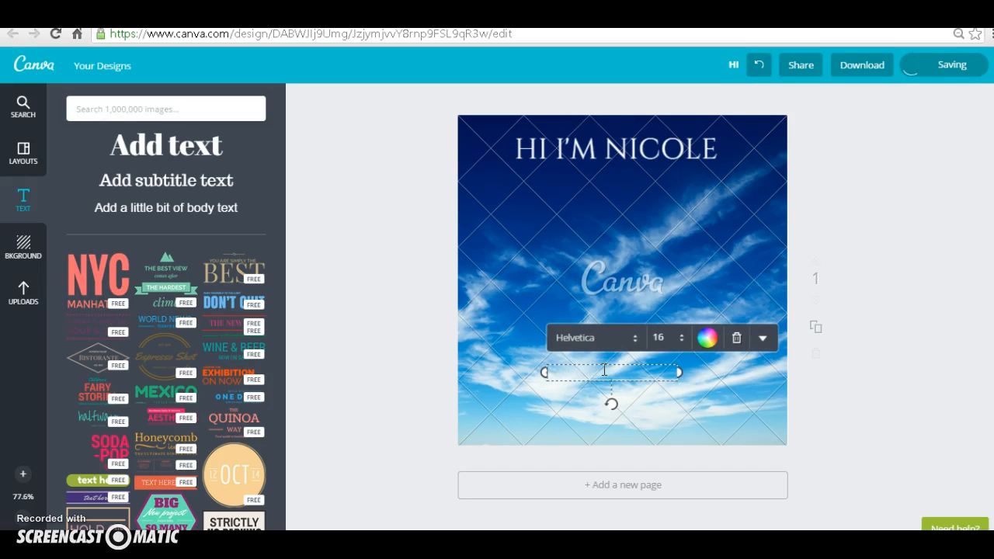
{"action": "type", "text": "Social Media Marketer"}
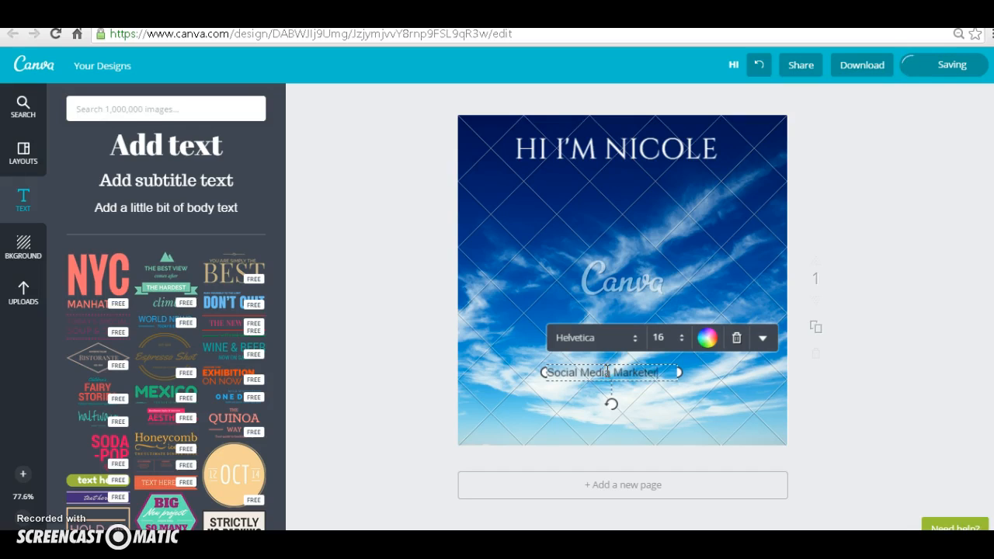
{"action": "left_click", "coordinate": [709, 338]}
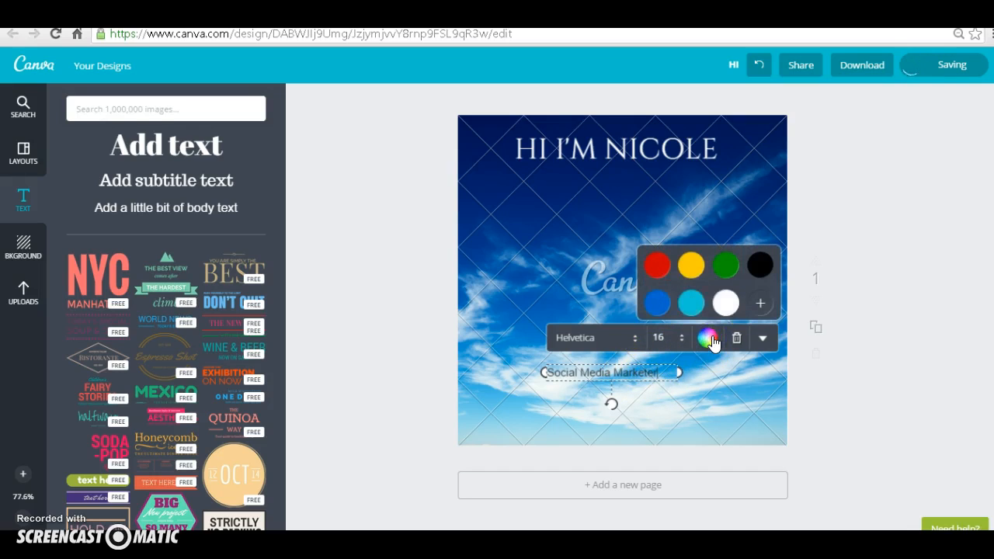
{"action": "left_click", "coordinate": [760, 304]}
{"action": "left_click", "coordinate": [761, 266]}
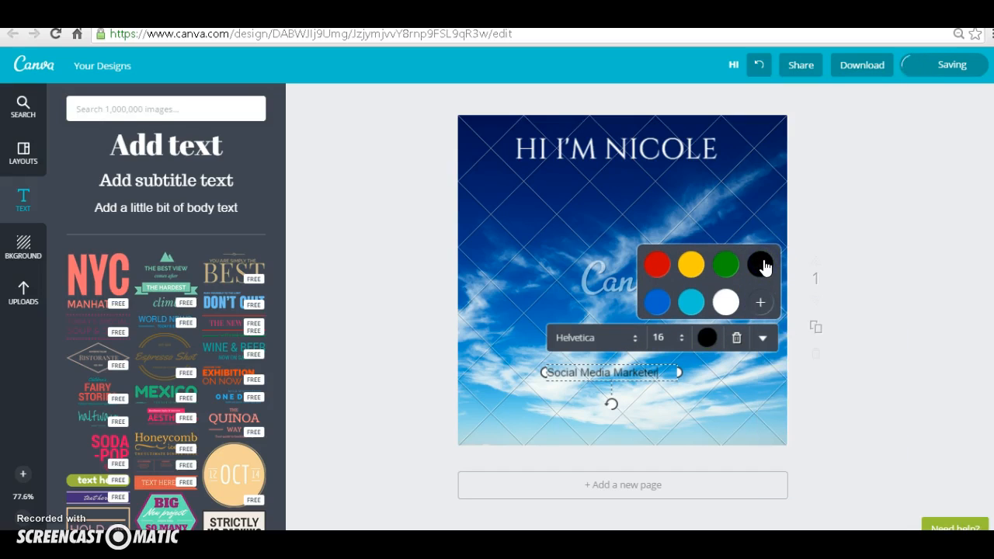
Step: Move the "Social Media Marketer" text slightly lower on the page, onto the bright clouds
{"action": "left_click", "coordinate": [647, 372]}
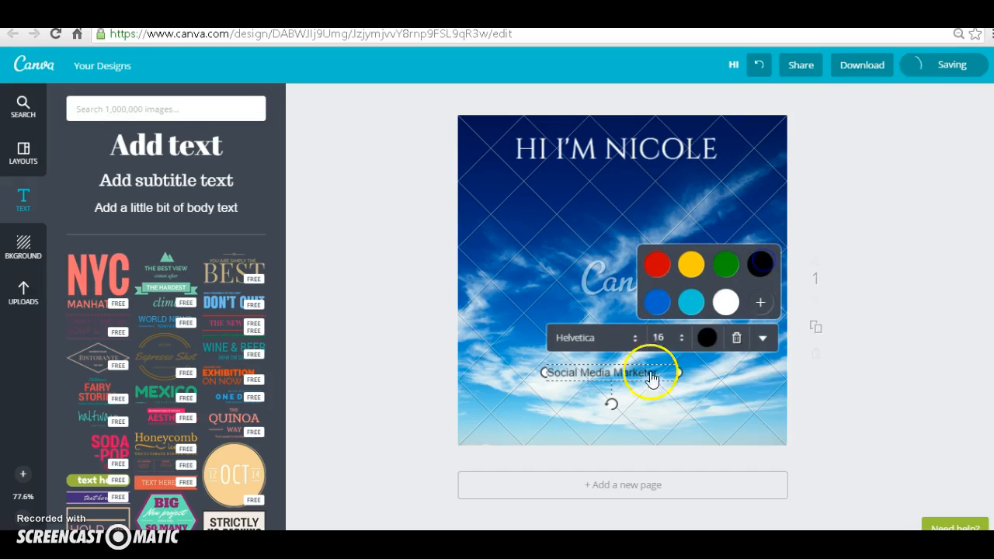
{"action": "left_click", "coordinate": [637, 377]}
{"action": "left_click", "coordinate": [655, 373]}
{"action": "left_click_drag", "start_coordinate": [654, 372], "coordinate": [660, 401]}
Step: Set the font of the "Social Media Marketer" text to Cinzel
{"action": "double_click", "coordinate": [661, 401]}
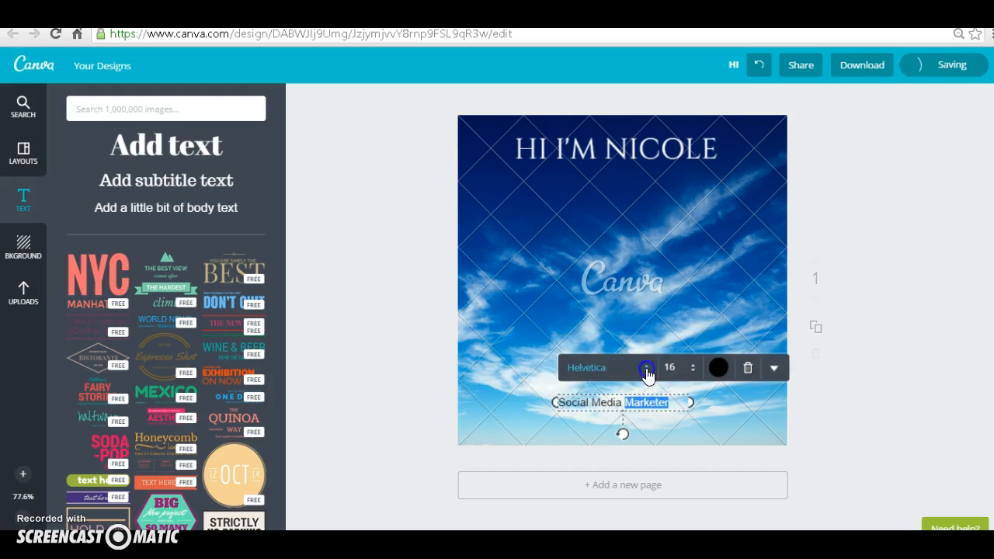
{"action": "left_click", "coordinate": [646, 368]}
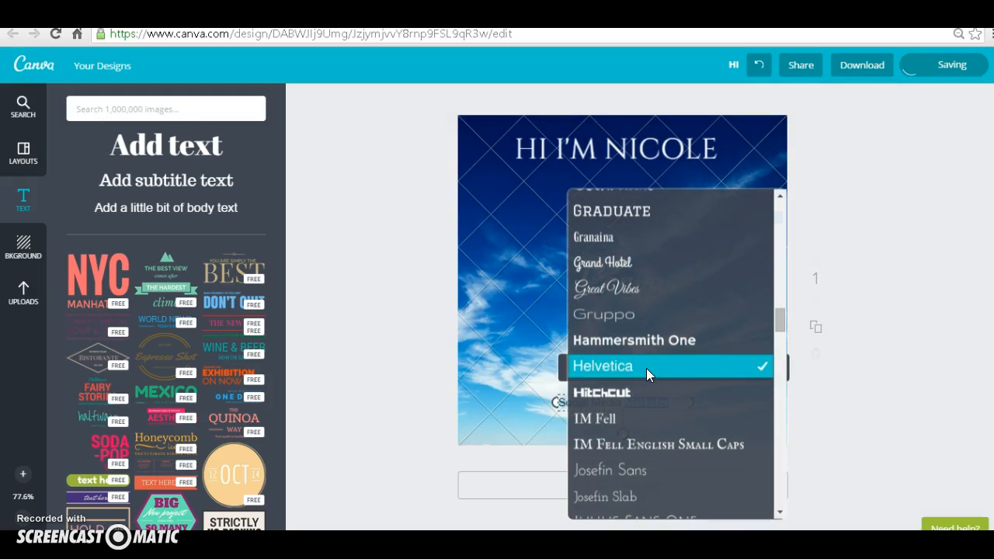
{"action": "left_click", "coordinate": [780, 321]}
{"action": "scroll", "coordinate": [780, 321], "scroll_direction": "down", "scroll_amount": 3}
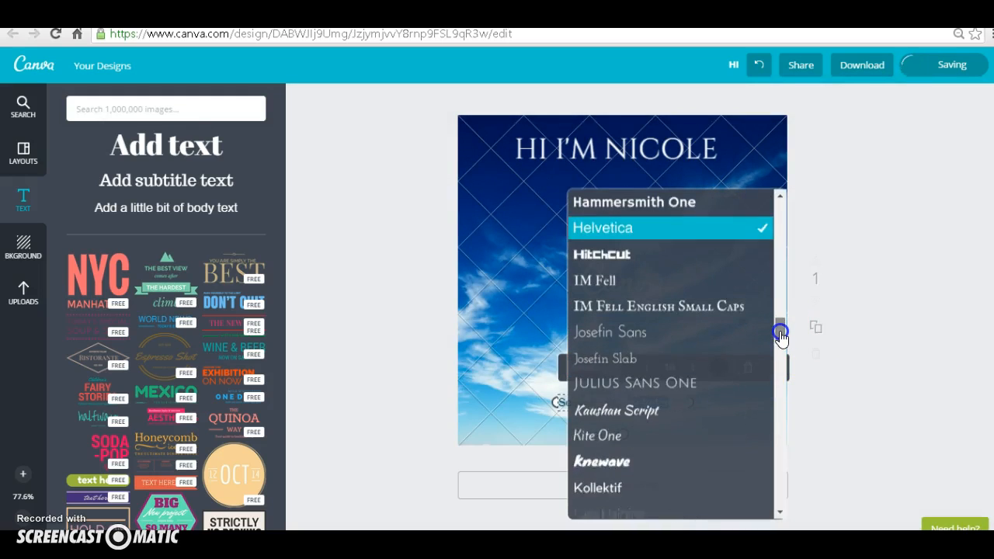
{"action": "left_click_drag", "start_coordinate": [779, 312], "coordinate": [778, 266]}
{"action": "left_click", "coordinate": [594, 268]}
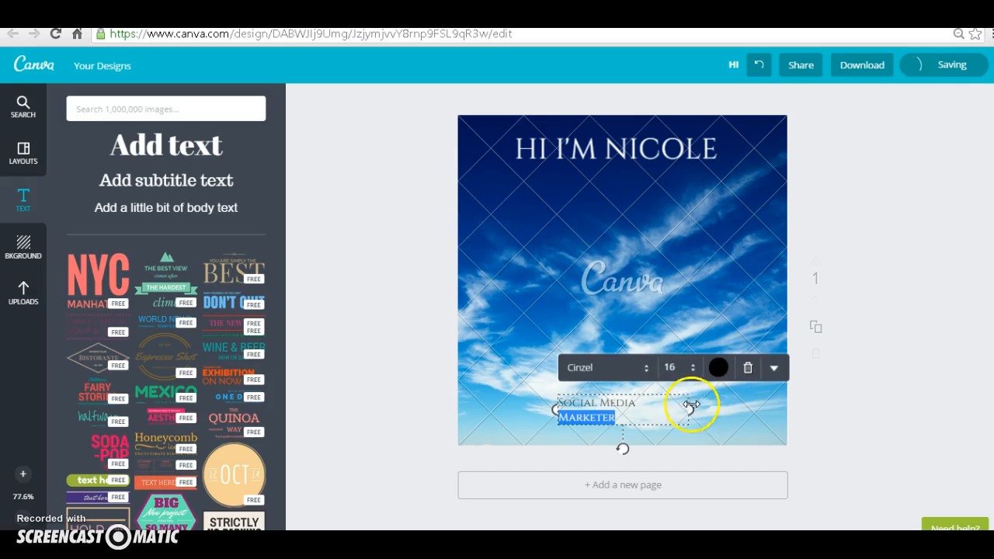
Step: Widen the "Social Media Marketer" text box so the text fits on one line, and centre-align the text
{"action": "left_click_drag", "start_coordinate": [689, 408], "coordinate": [708, 406]}
{"action": "left_click_drag", "start_coordinate": [557, 402], "coordinate": [524, 400]}
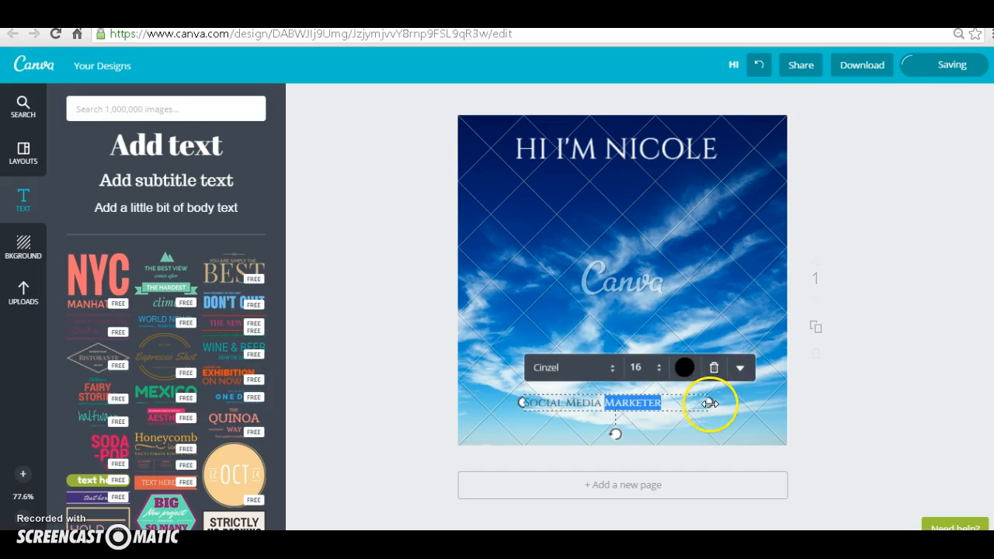
{"action": "left_click_drag", "start_coordinate": [708, 402], "coordinate": [724, 402]}
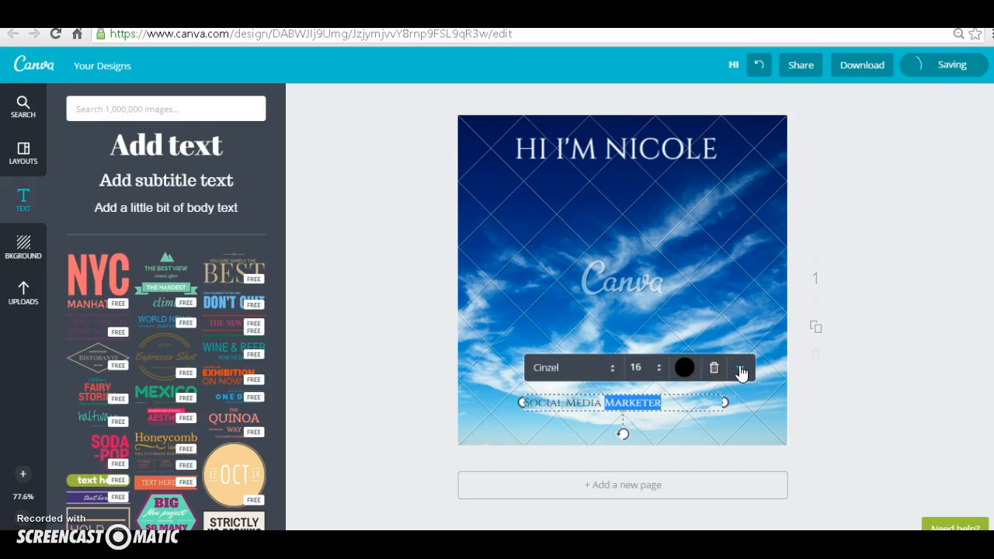
{"action": "left_click", "coordinate": [740, 368]}
{"action": "left_click", "coordinate": [742, 492]}
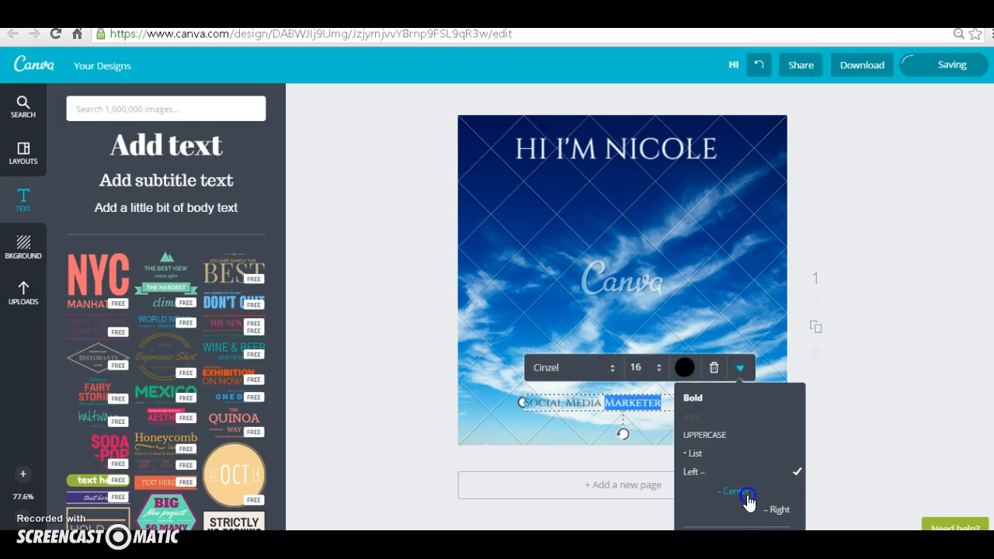
{"action": "left_click", "coordinate": [472, 371]}
{"action": "left_click", "coordinate": [653, 403]}
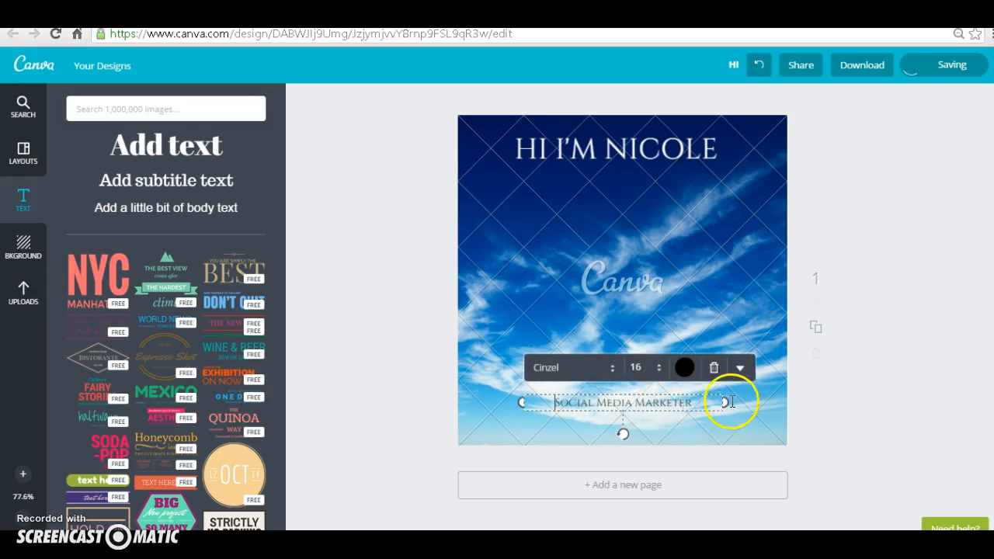
Step: Widen the heading's text box on both sides and centre-align the heading
{"action": "left_click", "coordinate": [635, 148]}
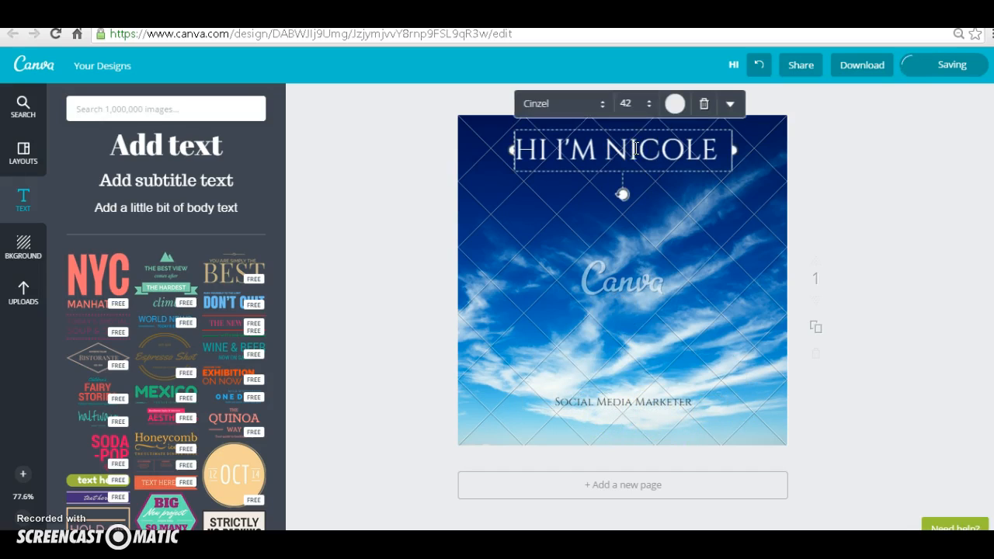
{"action": "left_click_drag", "start_coordinate": [734, 149], "coordinate": [756, 145]}
{"action": "left_click_drag", "start_coordinate": [507, 147], "coordinate": [490, 149]}
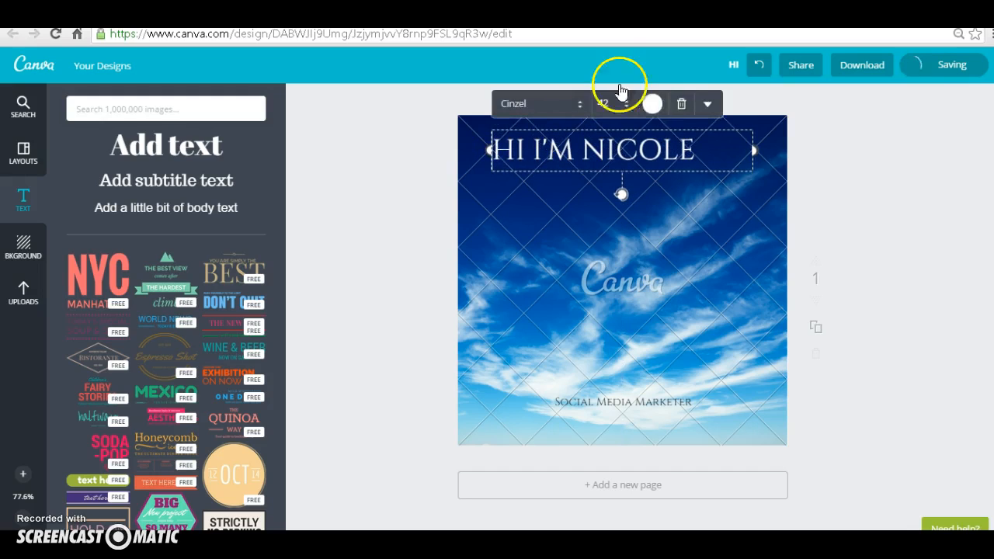
{"action": "left_click", "coordinate": [711, 103]}
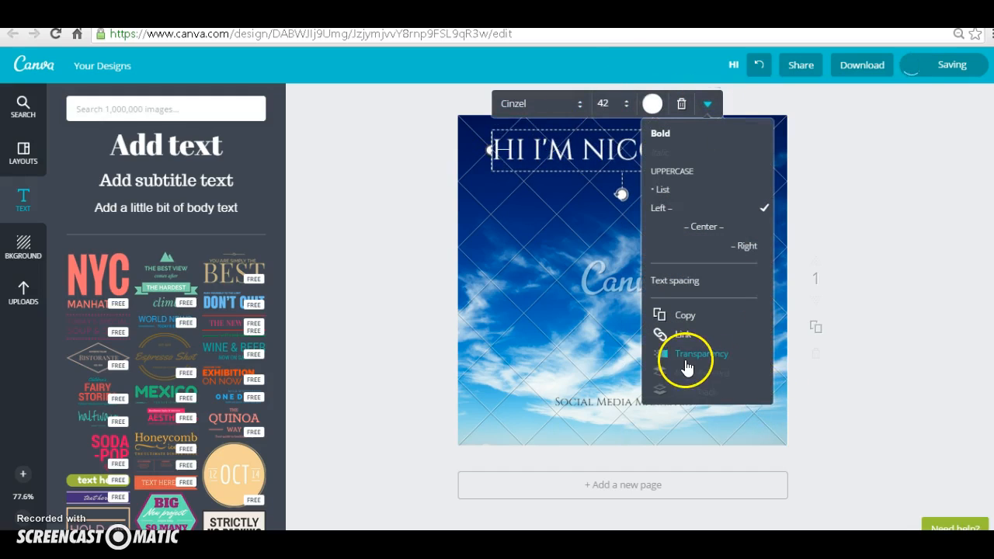
{"action": "left_click", "coordinate": [705, 227]}
{"action": "left_click", "coordinate": [839, 357]}
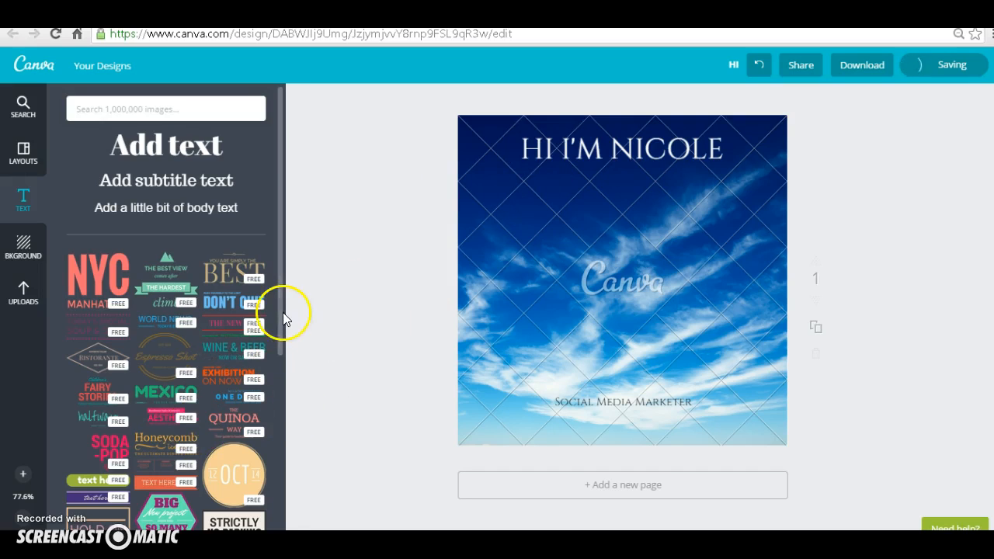
Step: Add the diamond-framed "Ristorante" text template between the heading and the "Social Media Marketer" text, and colour its frame white
{"action": "left_click_drag", "start_coordinate": [279, 296], "coordinate": [281, 326]}
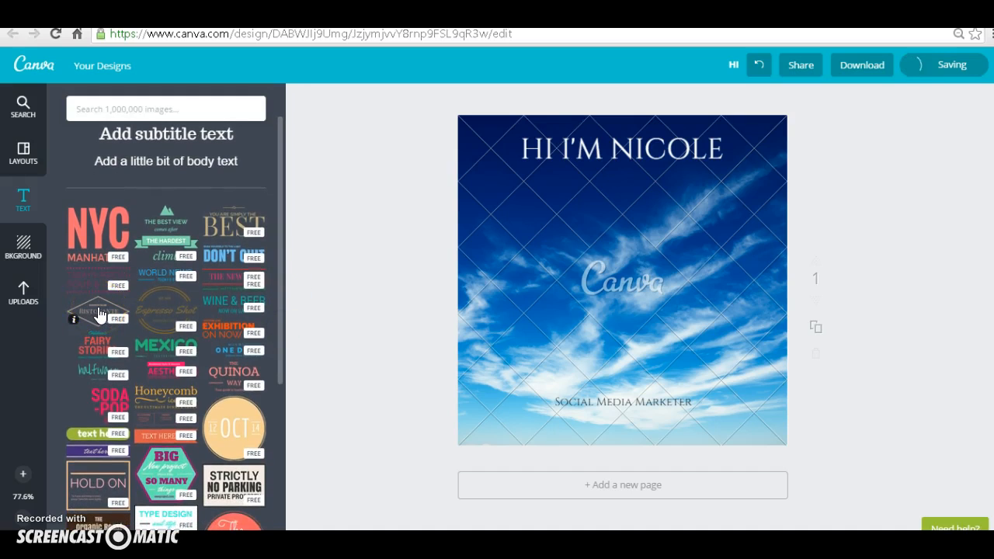
{"action": "left_click_drag", "start_coordinate": [100, 314], "coordinate": [623, 236]}
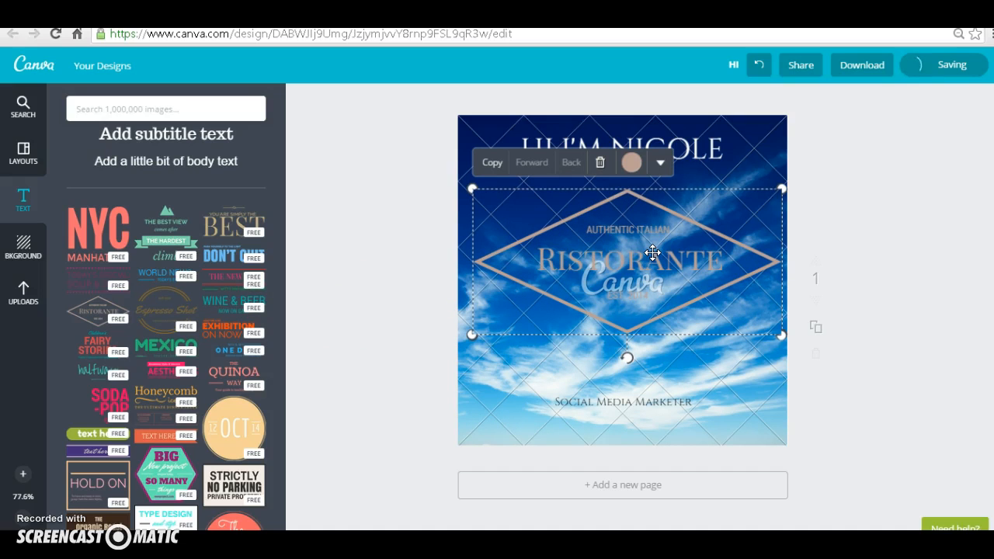
{"action": "left_click", "coordinate": [631, 163]}
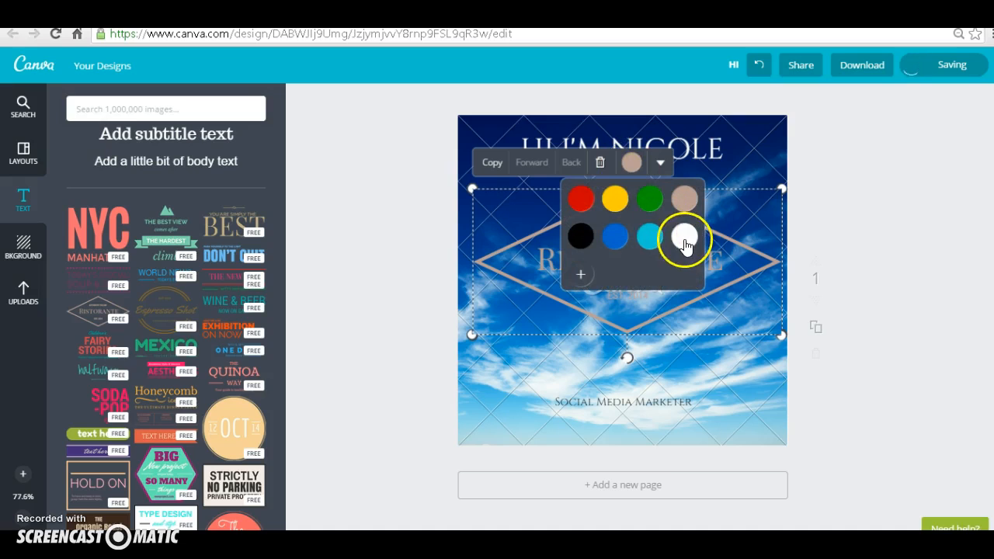
{"action": "left_click", "coordinate": [684, 239]}
{"action": "left_click", "coordinate": [727, 268]}
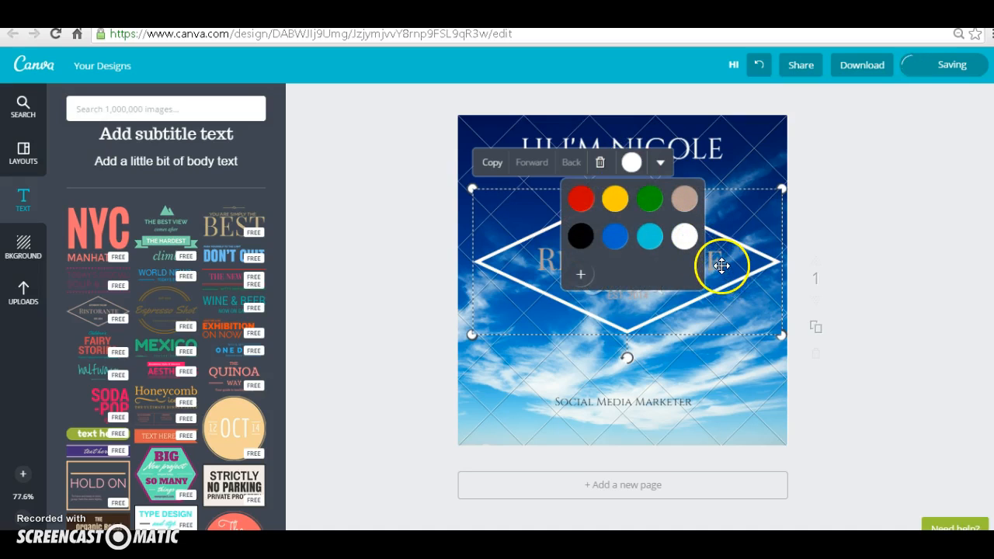
Step: Colour the "Ristorante" text inside the diamond frame white
{"action": "double_click", "coordinate": [703, 261]}
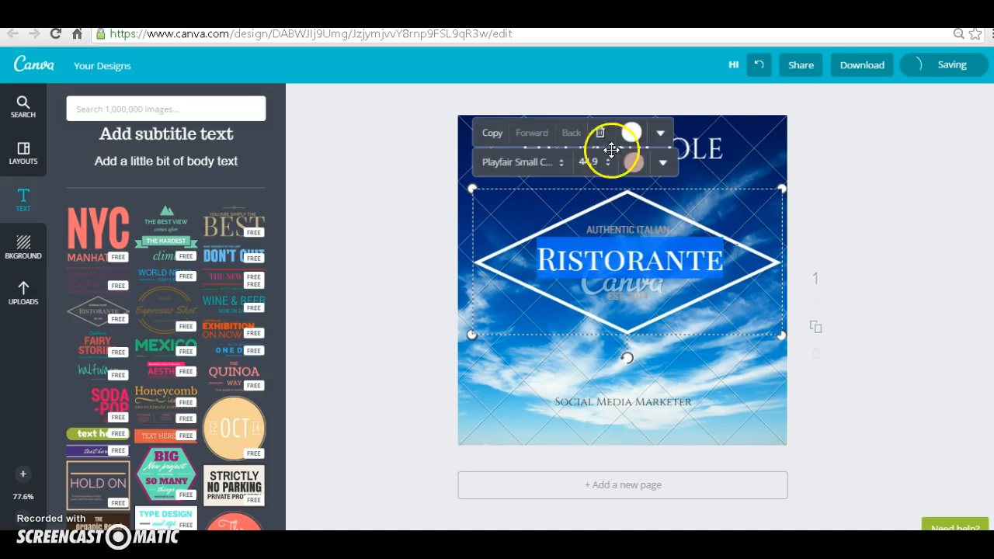
{"action": "left_click", "coordinate": [637, 161]}
{"action": "left_click", "coordinate": [686, 238]}
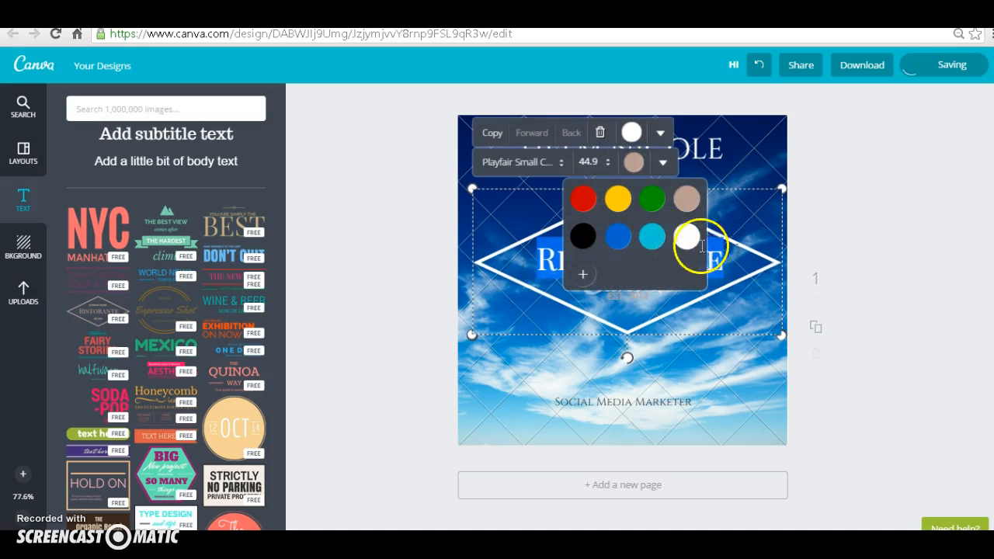
{"action": "left_click", "coordinate": [746, 248]}
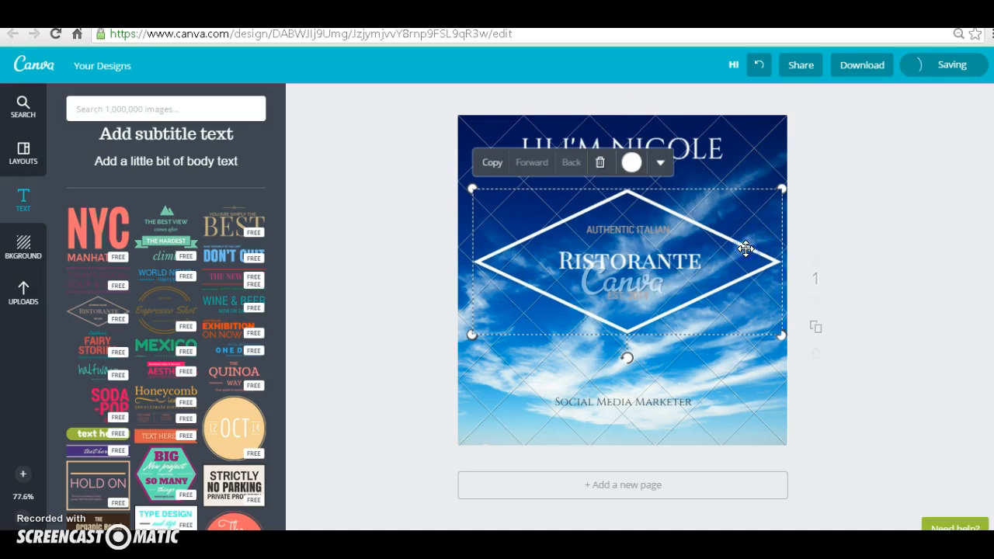
Step: Colour the "Authentic Italian" and "Est. 2014" lines inside the diamond frame white
{"action": "left_click", "coordinate": [642, 231]}
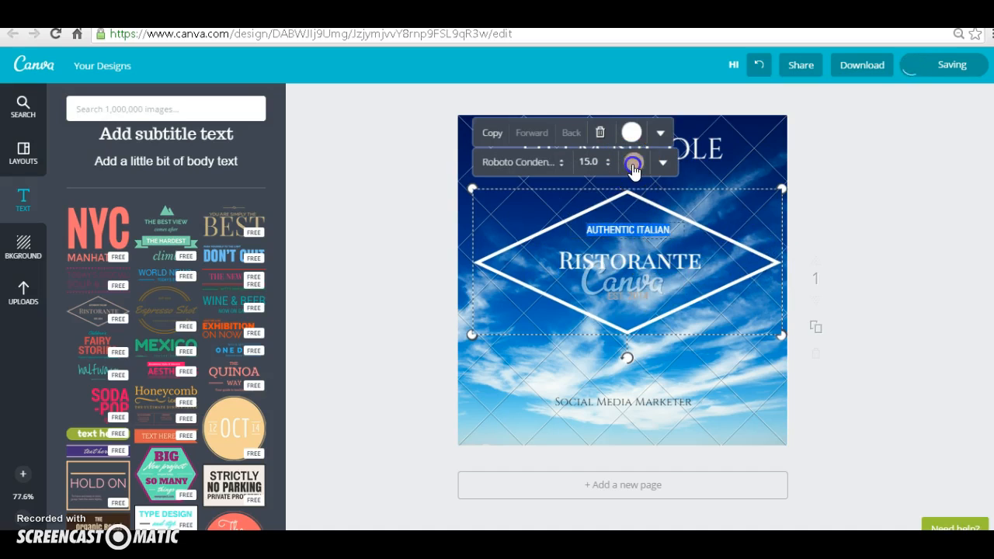
{"action": "left_click", "coordinate": [633, 163]}
{"action": "left_click", "coordinate": [686, 236]}
{"action": "left_click", "coordinate": [640, 292]}
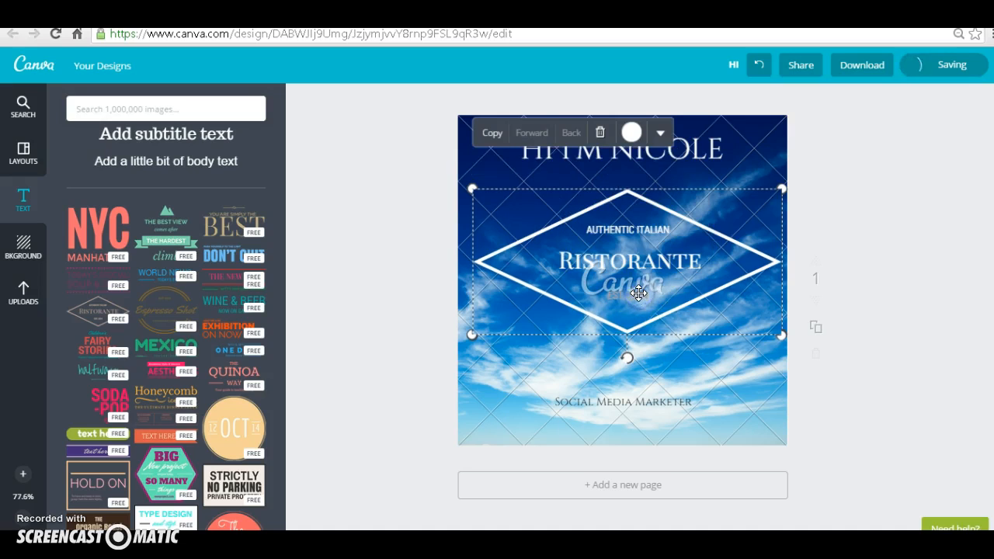
{"action": "double_click", "coordinate": [639, 296]}
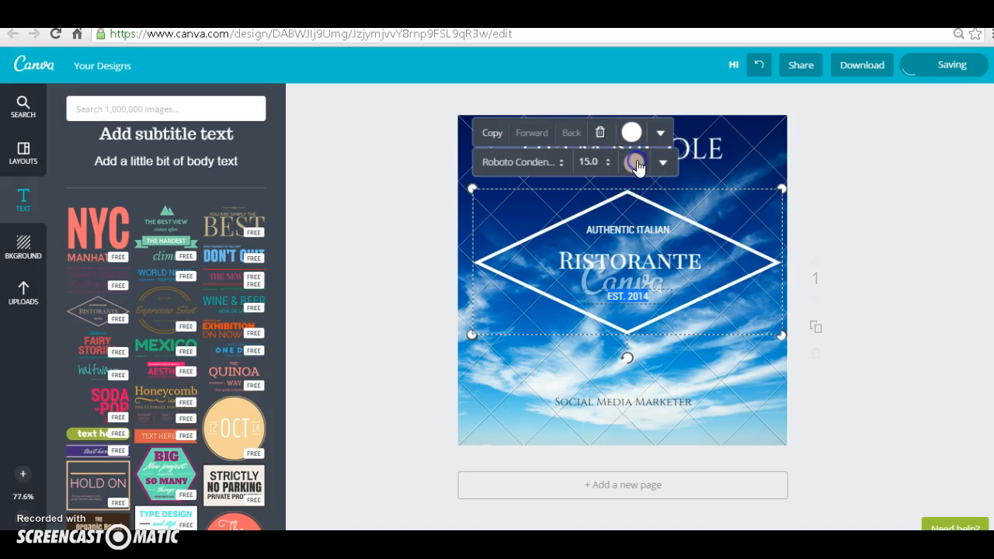
{"action": "left_click", "coordinate": [635, 164]}
{"action": "left_click", "coordinate": [688, 237]}
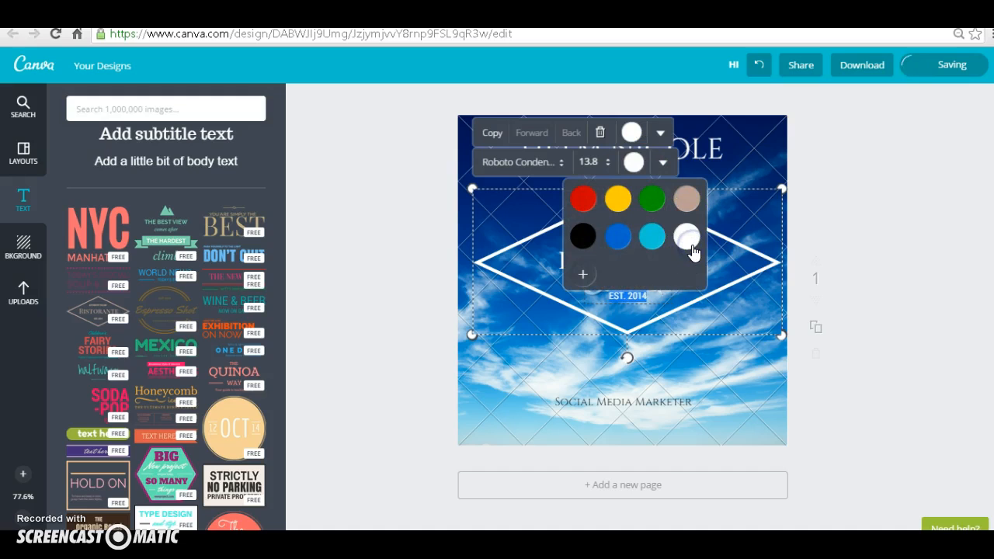
{"action": "left_click", "coordinate": [759, 265]}
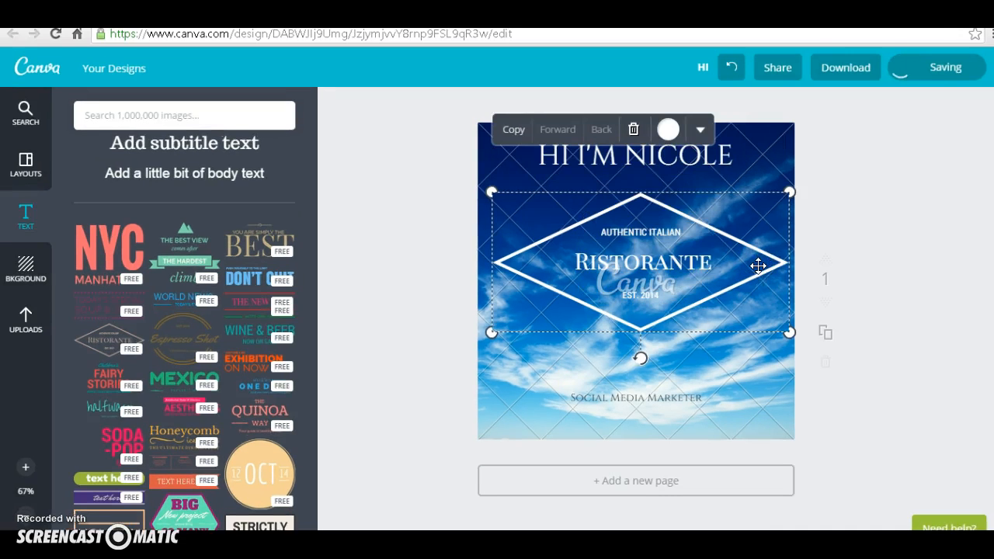
Step: Replace the "Ristorante" text in the diamond frame with "WEBINAR"
{"action": "left_click", "coordinate": [676, 261]}
{"action": "double_click", "coordinate": [677, 262]}
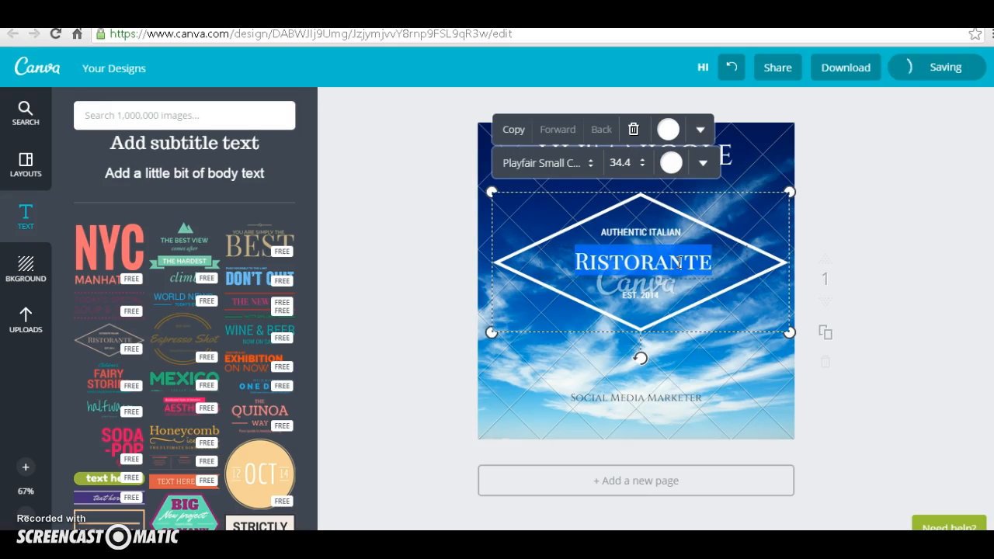
{"action": "type", "text": "WEBINAR"}
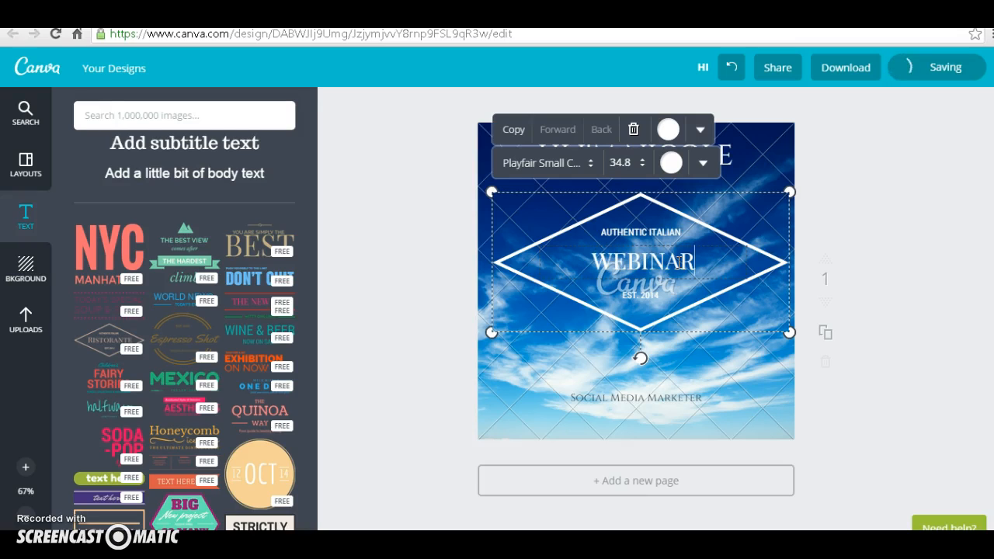
Step: Replace the "Authentic Italian" line above "WEBINAR" with "MONDAY JULY 31"
{"action": "left_click", "coordinate": [665, 222]}
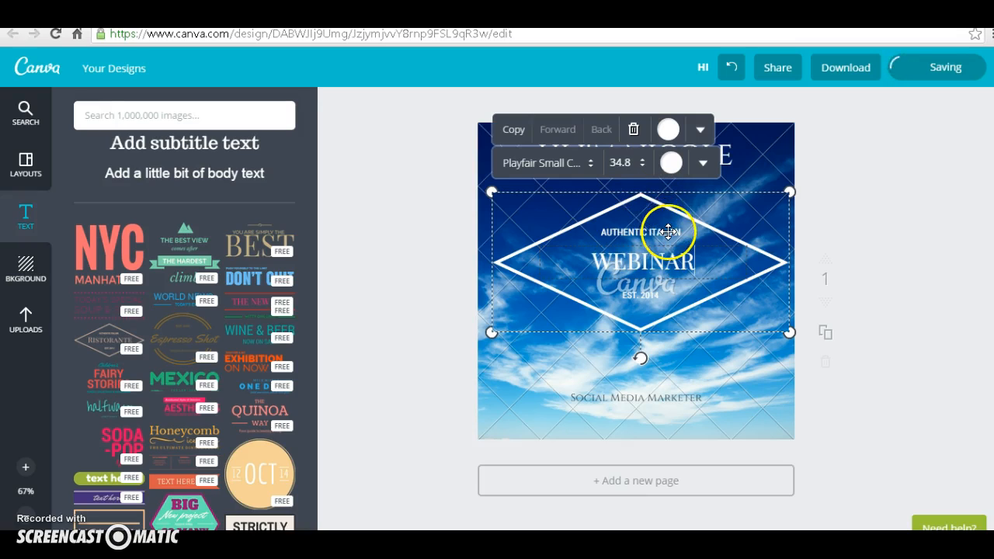
{"action": "double_click", "coordinate": [670, 232]}
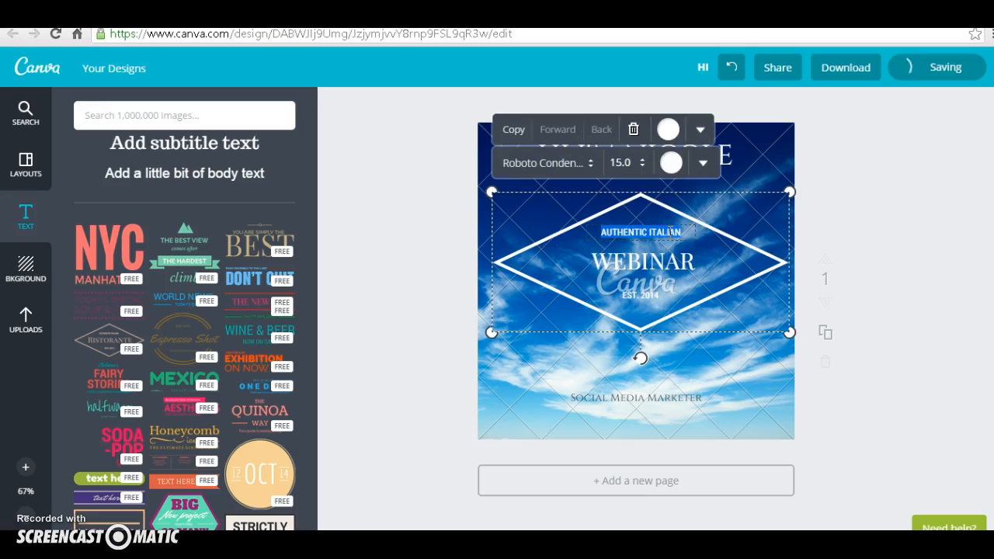
{"action": "type", "text": "MONDAY"}
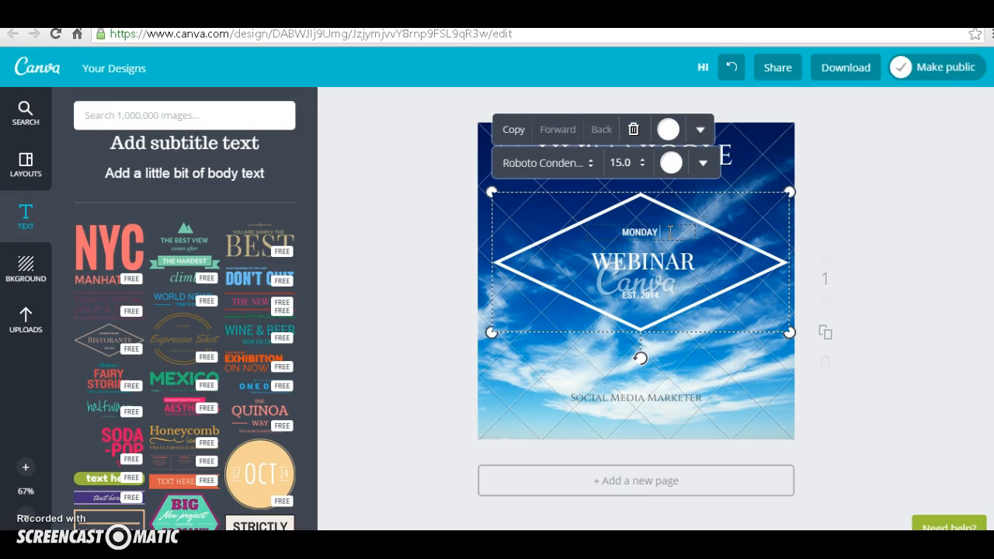
{"action": "type", "text": " JULY 31"}
Step: Replace the "Est. 2014" line below "WEBINAR" with "8:00PM EST", and duplicate the page
{"action": "left_click", "coordinate": [646, 299]}
{"action": "left_click", "coordinate": [648, 297]}
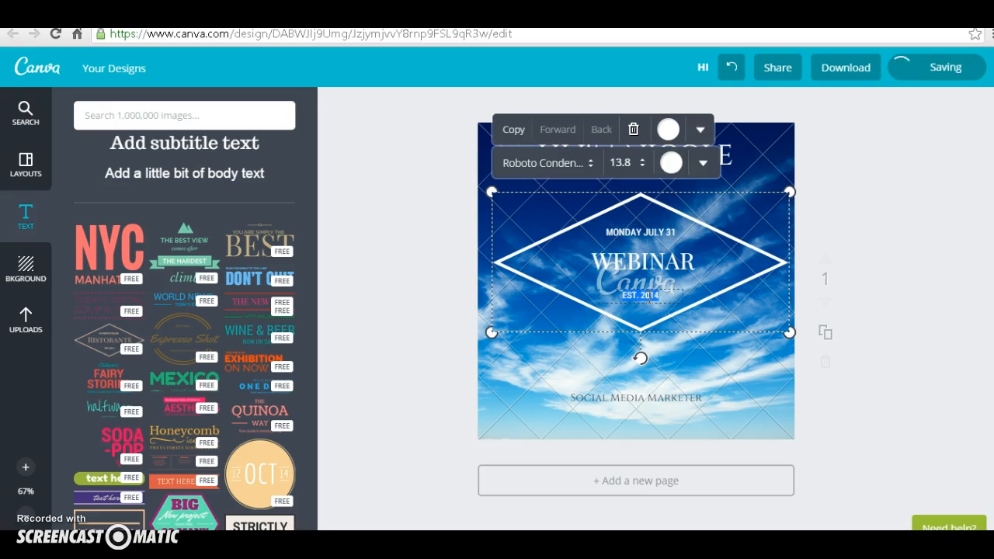
{"action": "type", "text": "8:00PM EST"}
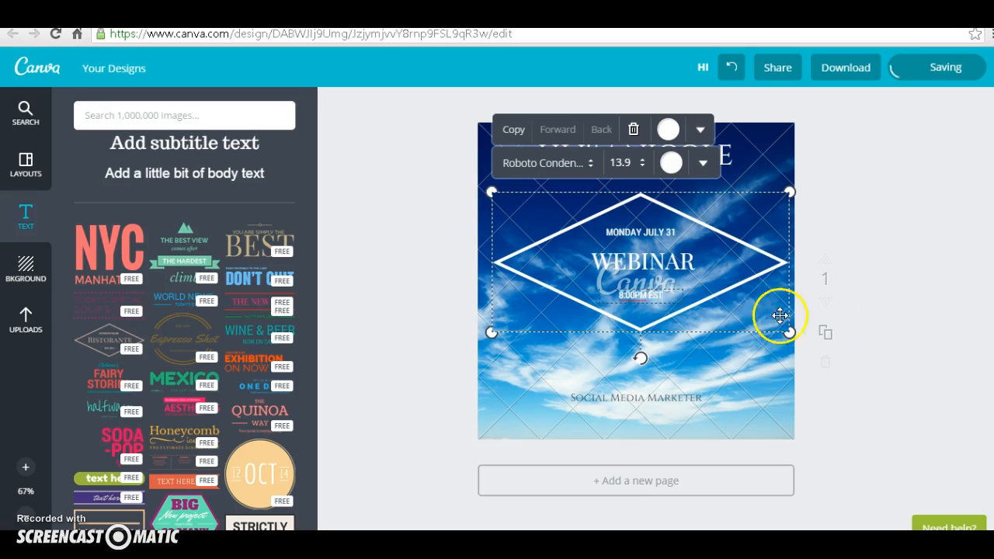
{"action": "left_click", "coordinate": [817, 342]}
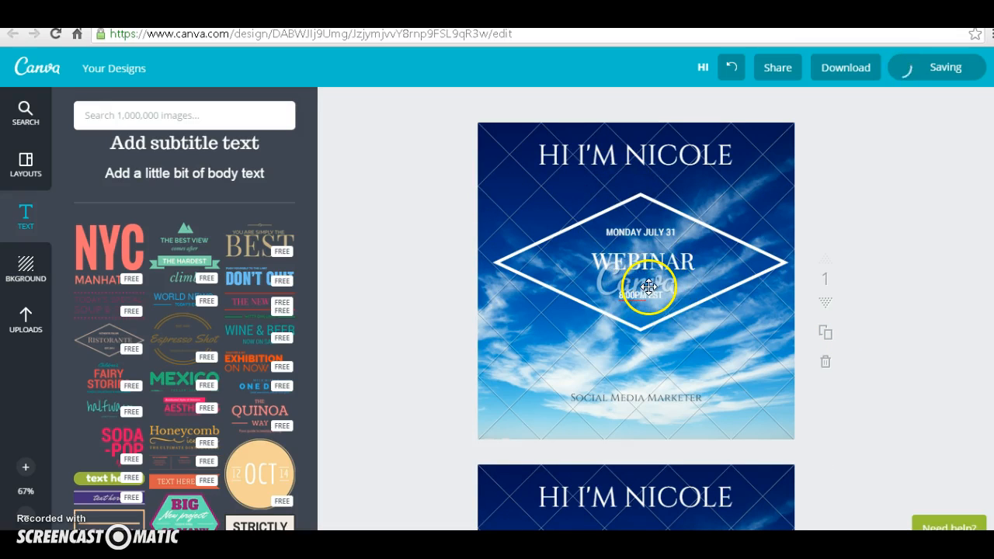
Step: Change the colour of the diamond frame on the first page to black
{"action": "left_click", "coordinate": [668, 201]}
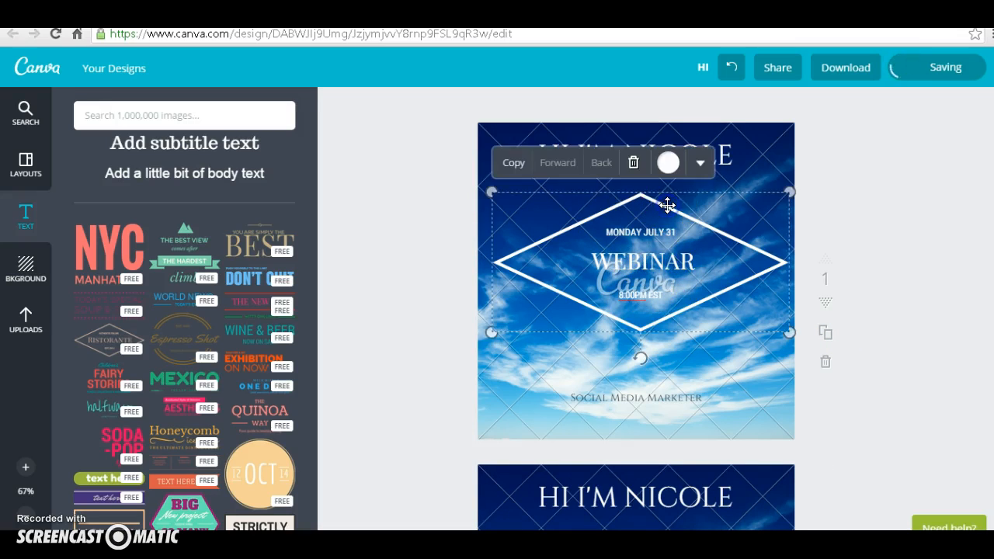
{"action": "left_click", "coordinate": [669, 163]}
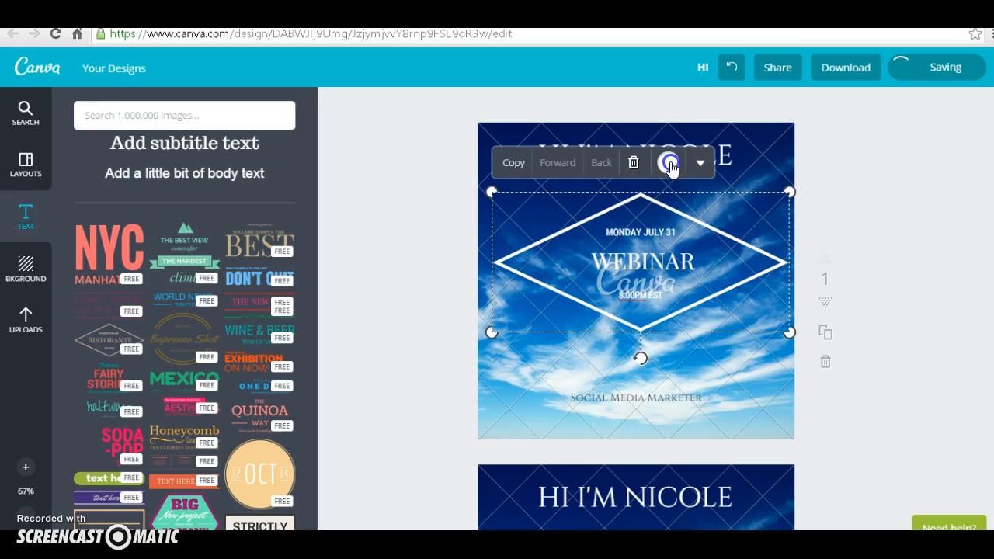
{"action": "left_click", "coordinate": [609, 245]}
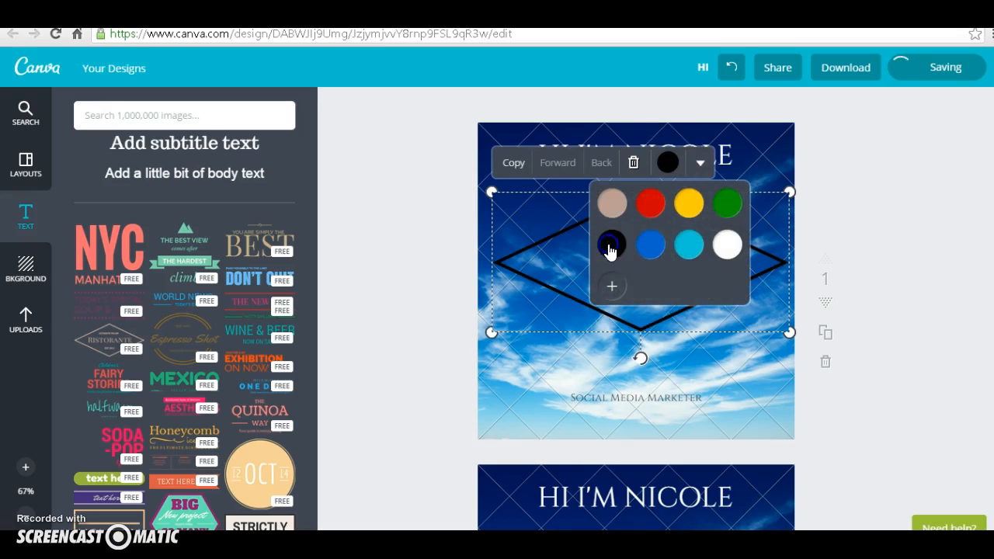
{"action": "left_click", "coordinate": [725, 370]}
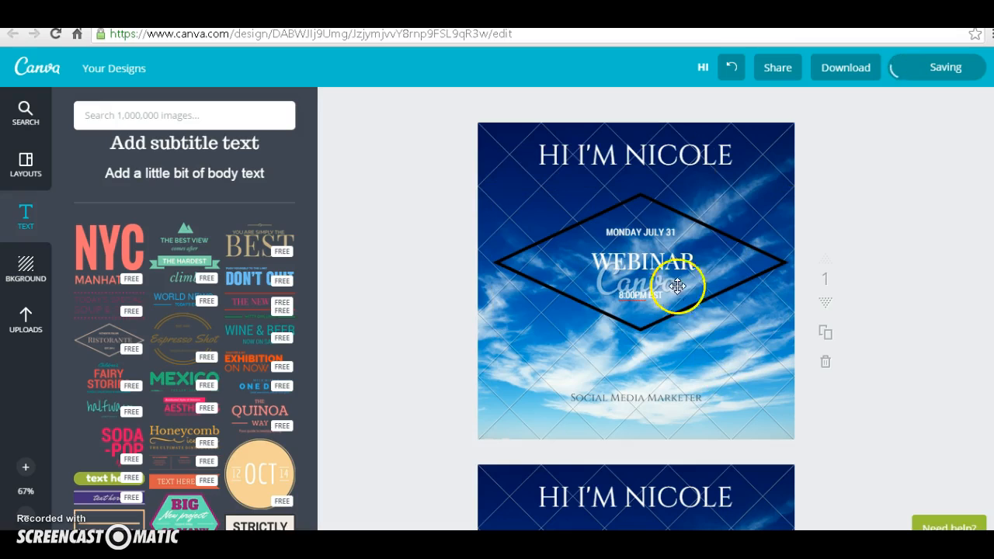
Step: Change the colour of the diamond frame on the first page to white
{"action": "left_click", "coordinate": [675, 246]}
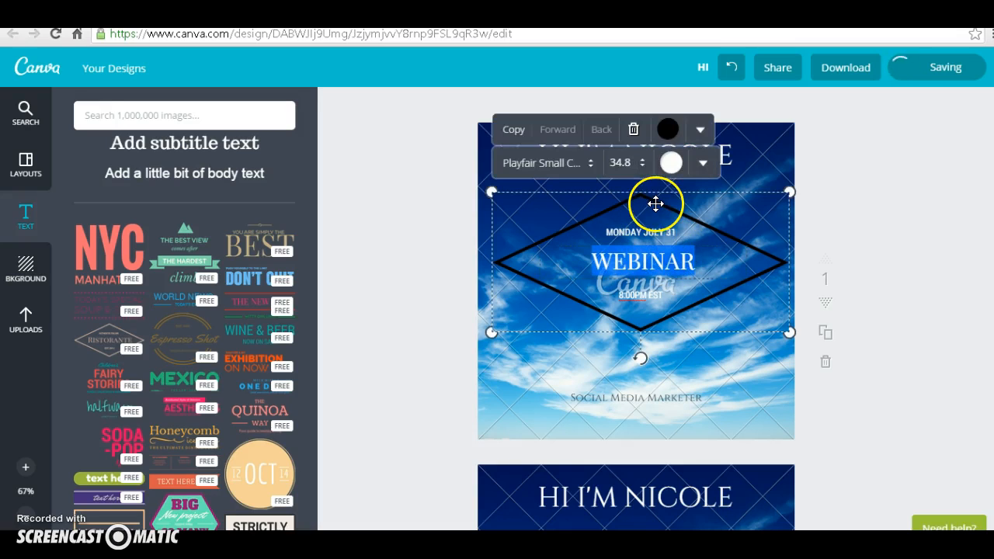
{"action": "left_click", "coordinate": [657, 202]}
{"action": "left_click", "coordinate": [663, 160]}
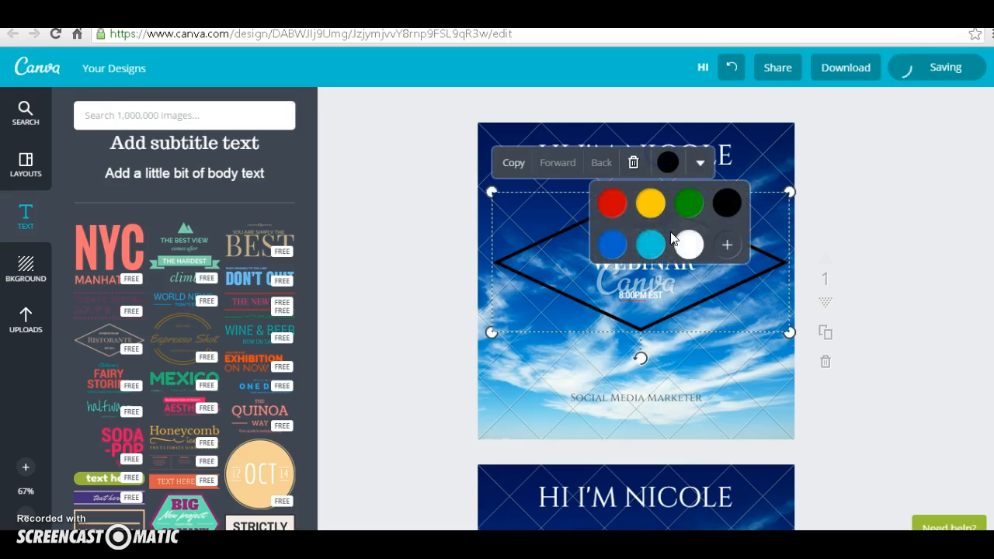
{"action": "left_click", "coordinate": [685, 247]}
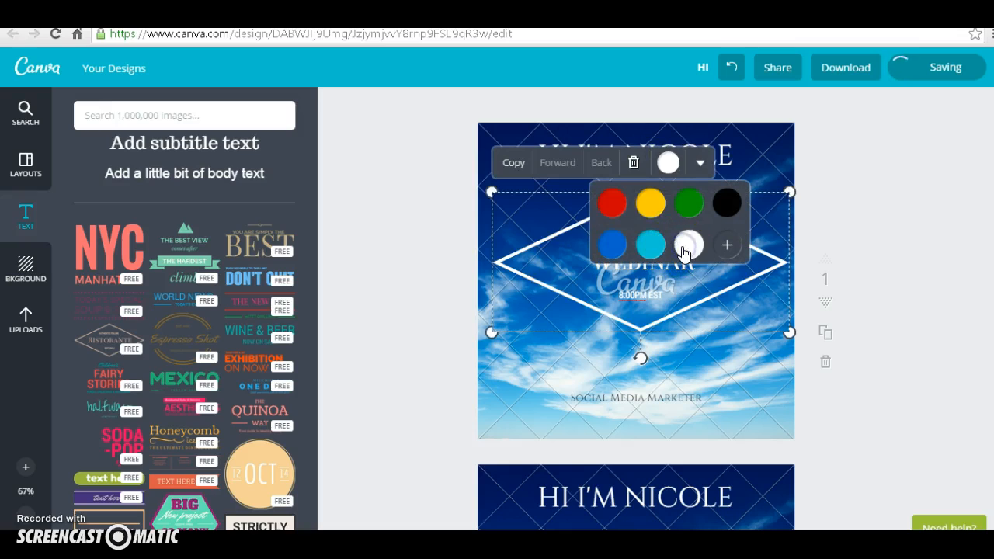
{"action": "left_click", "coordinate": [884, 426]}
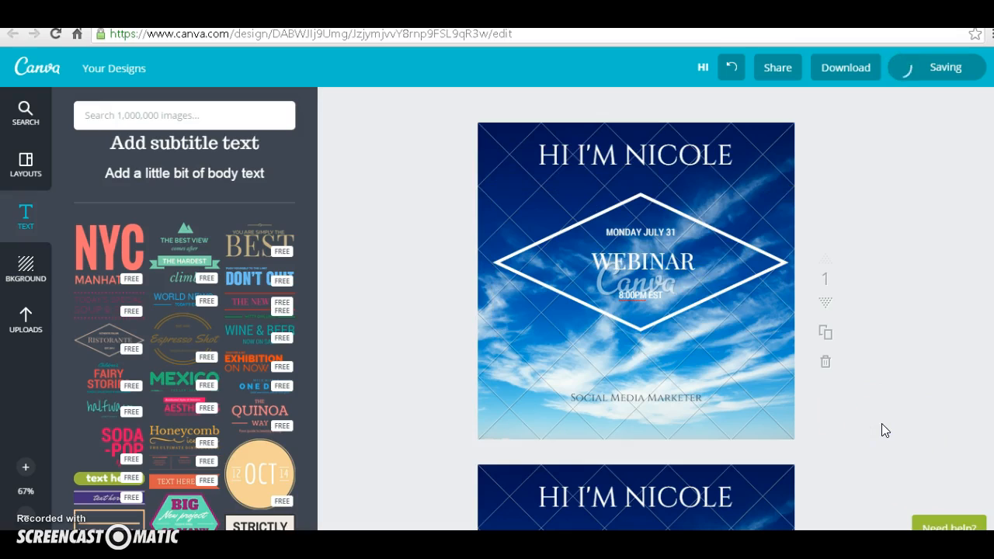
Step: Change the first page's heading to the presenter's full name, without the "HI I'M" greeting
{"action": "left_click", "coordinate": [612, 155]}
{"action": "key", "text": "BackSpace"}
{"action": "key", "text": "BackSpace"}
{"action": "key", "text": "BackSpace"}
{"action": "key", "text": "BackSpace"}
{"action": "left_click", "coordinate": [709, 156]}
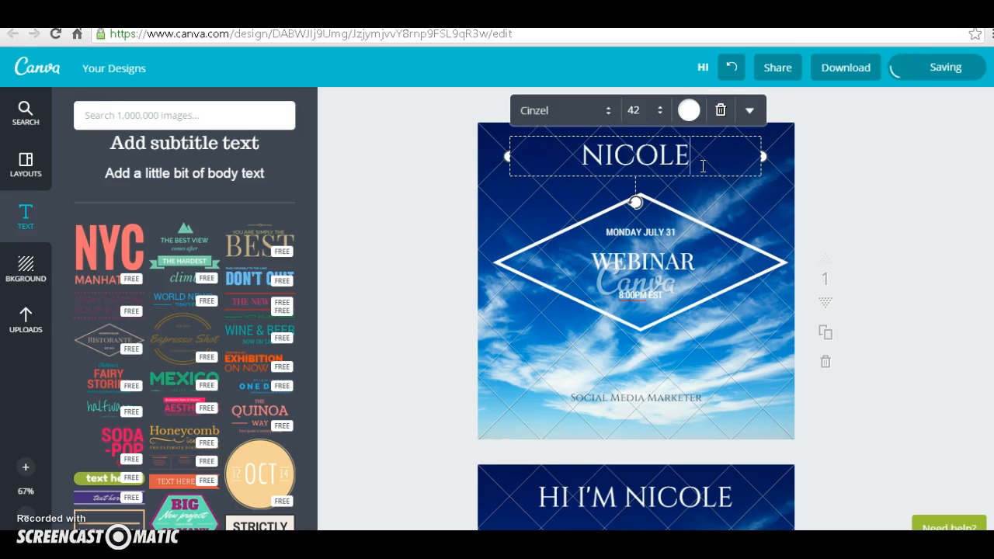
{"action": "type", "text": "HANCHI"}
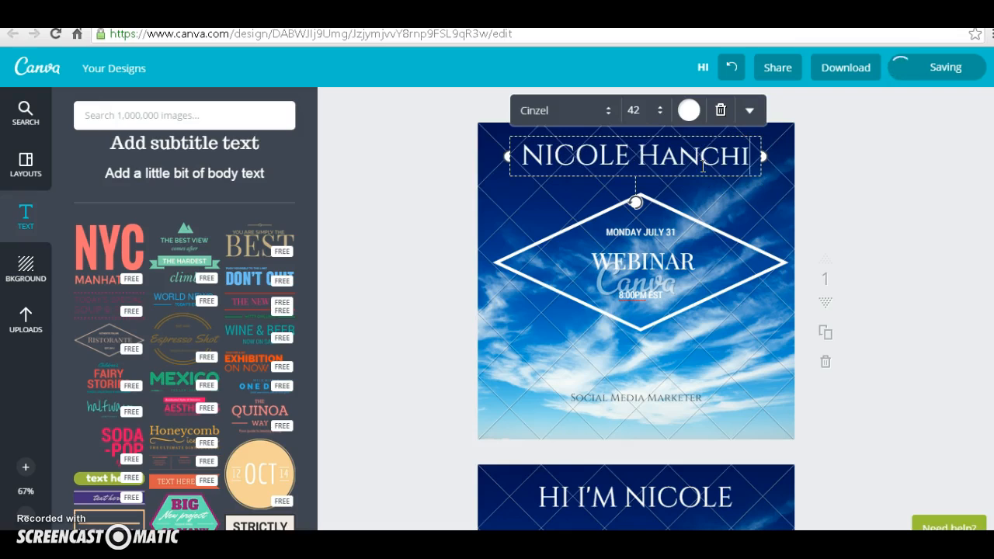
{"action": "key", "text": "BackSpace"}
{"action": "key", "text": "BackSpace"}
{"action": "key", "text": "BackSpace"}
{"action": "key", "text": "BackSpace"}
{"action": "key", "text": "BackSpace"}
{"action": "type", "text": "ANCHI"}
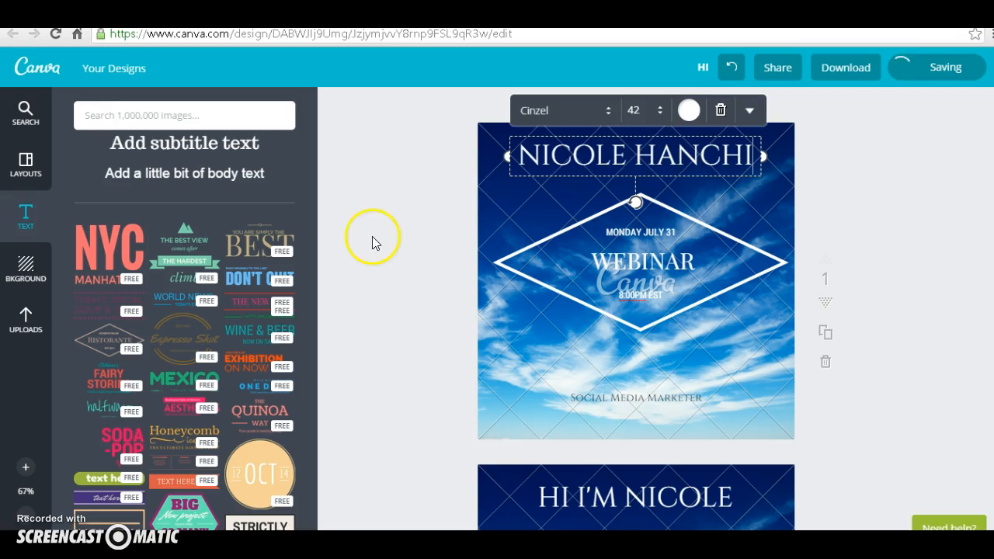
{"action": "left_click", "coordinate": [868, 266]}
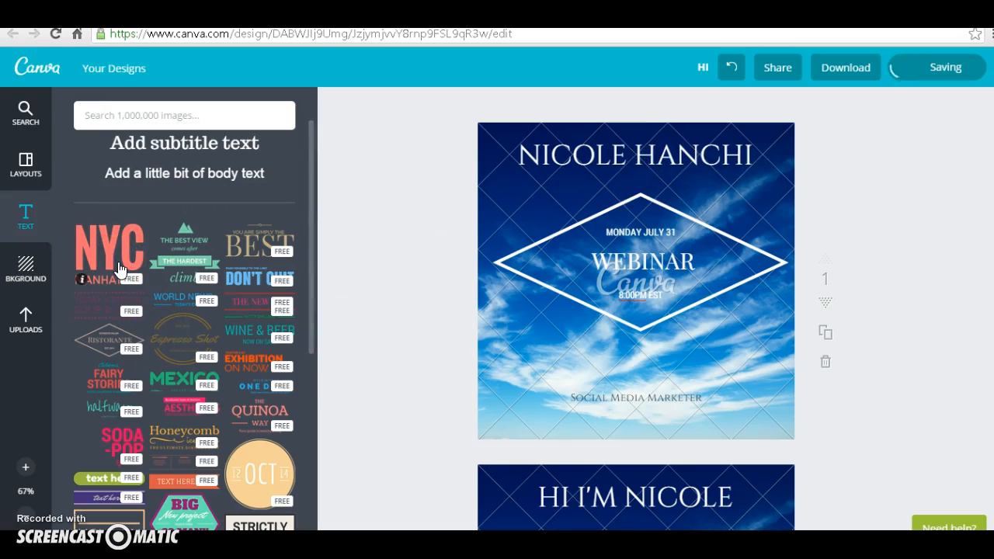
Step: Display the ready-made layouts and delete the sky background and the "Social Media Marketer" subtitle from the first page
{"action": "left_click", "coordinate": [26, 170]}
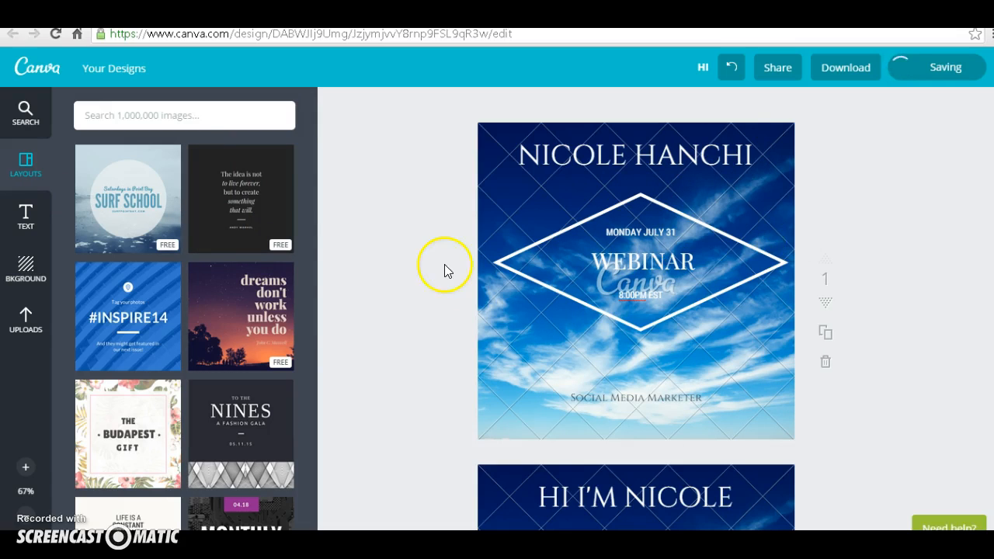
{"action": "left_click_drag", "start_coordinate": [311, 218], "coordinate": [319, 328]}
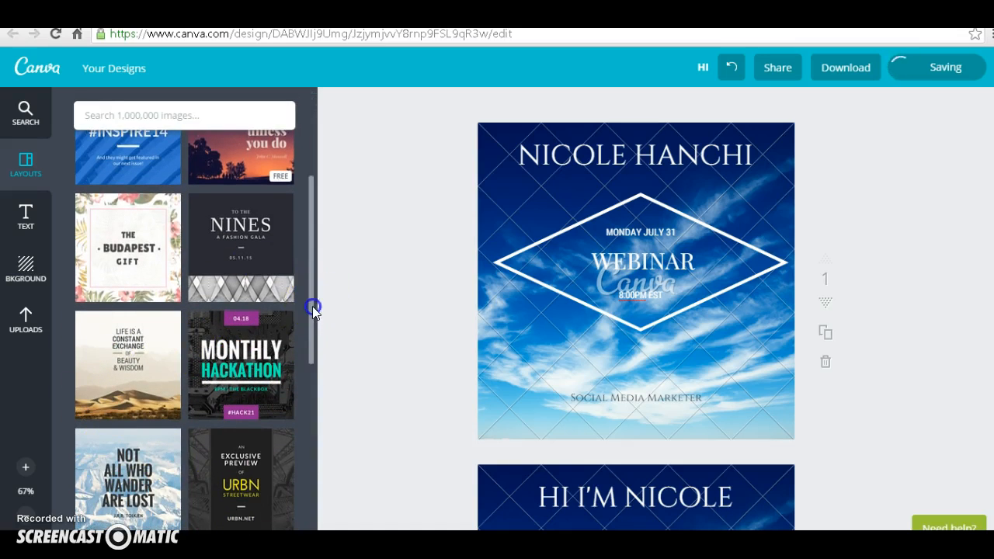
{"action": "left_click_drag", "start_coordinate": [312, 311], "coordinate": [314, 352]}
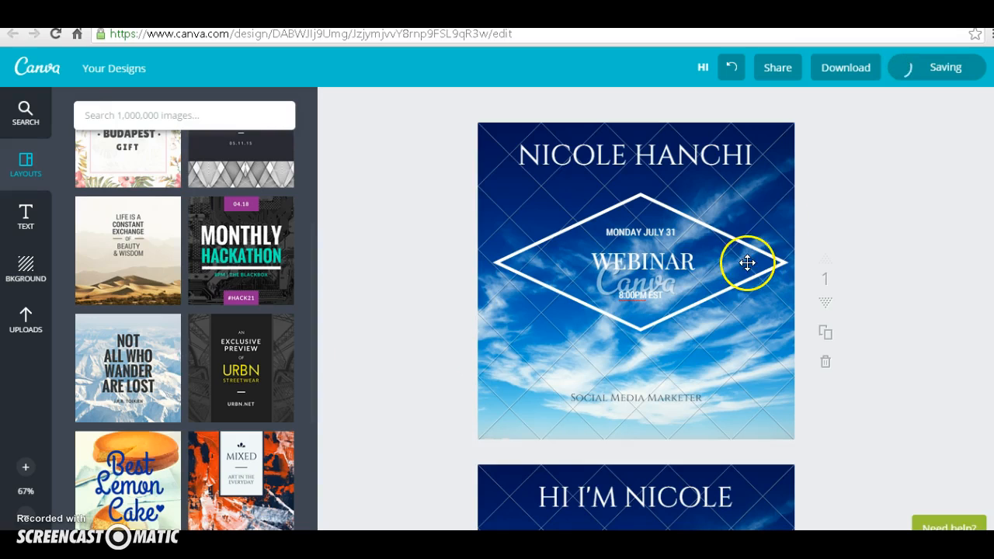
{"action": "left_click", "coordinate": [776, 132]}
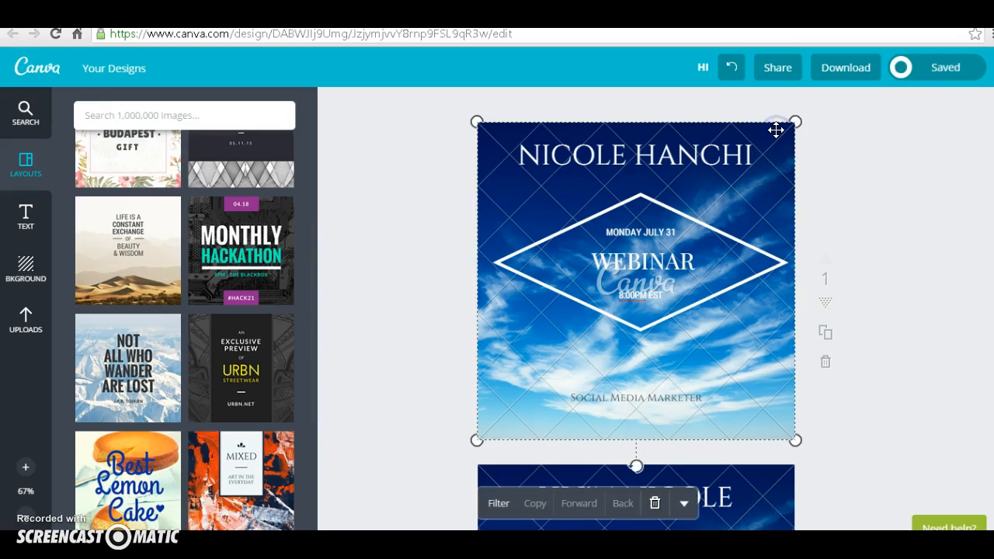
{"action": "key", "text": "Delete"}
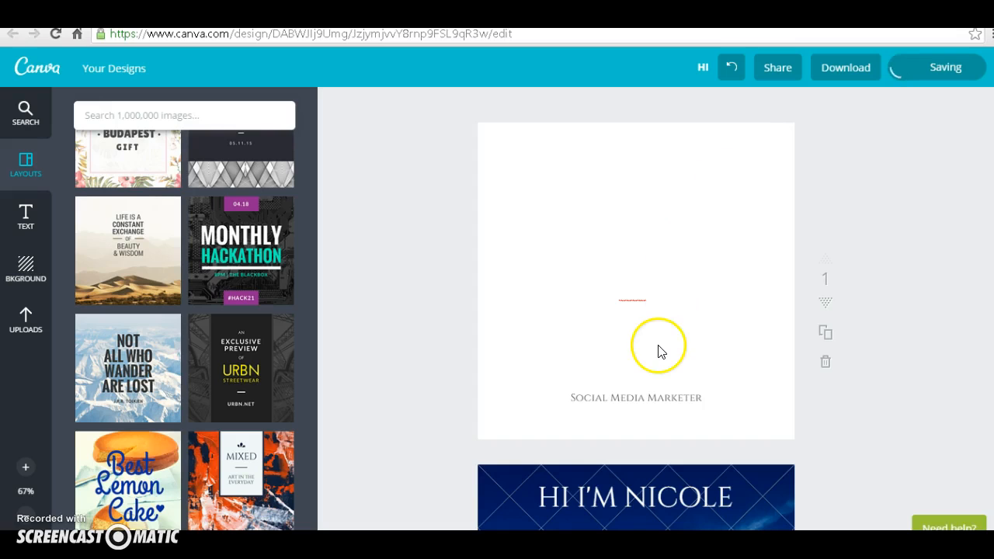
{"action": "left_click", "coordinate": [663, 396]}
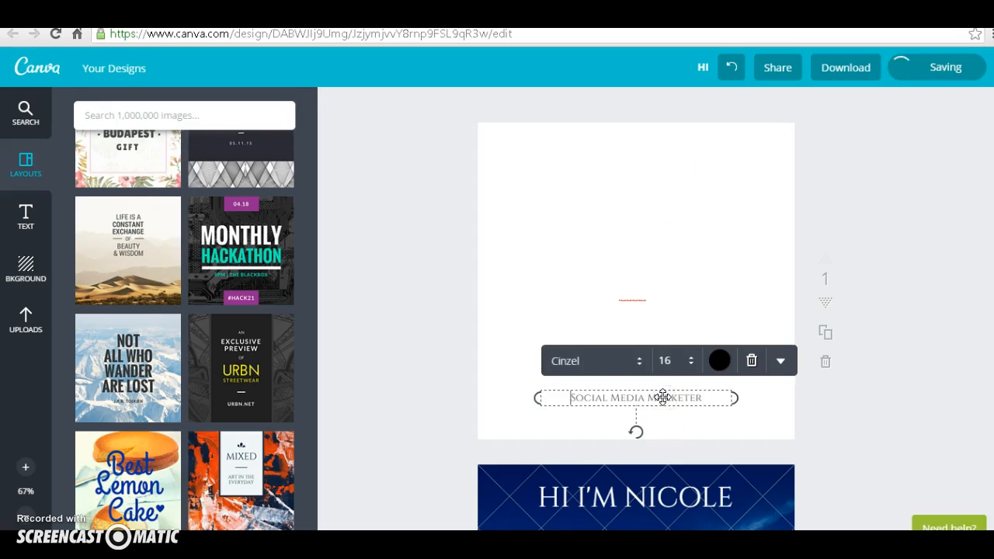
{"action": "left_click", "coordinate": [750, 362]}
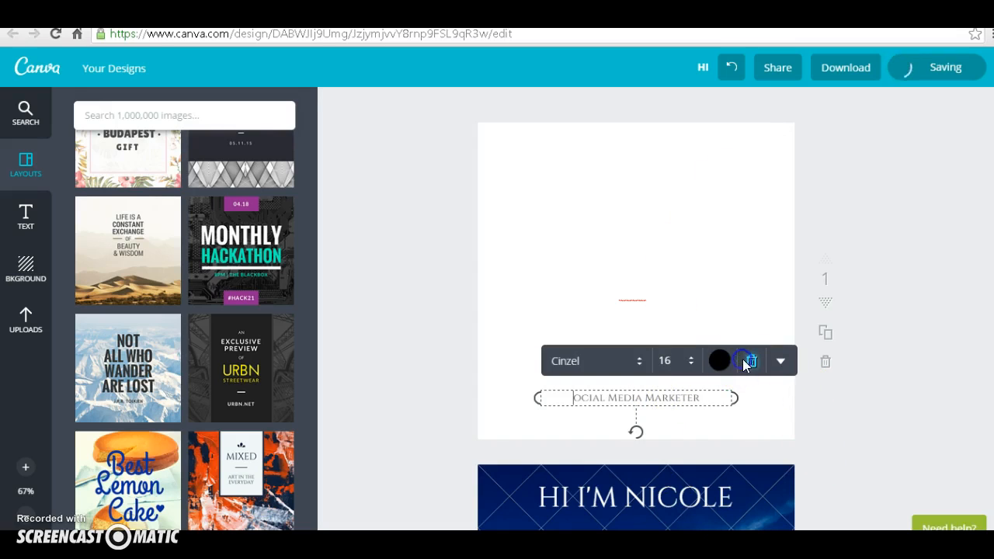
Step: Delete the heading, sky background and "Social Media Marketer" subtitle from the second page
{"action": "left_click", "coordinate": [747, 505]}
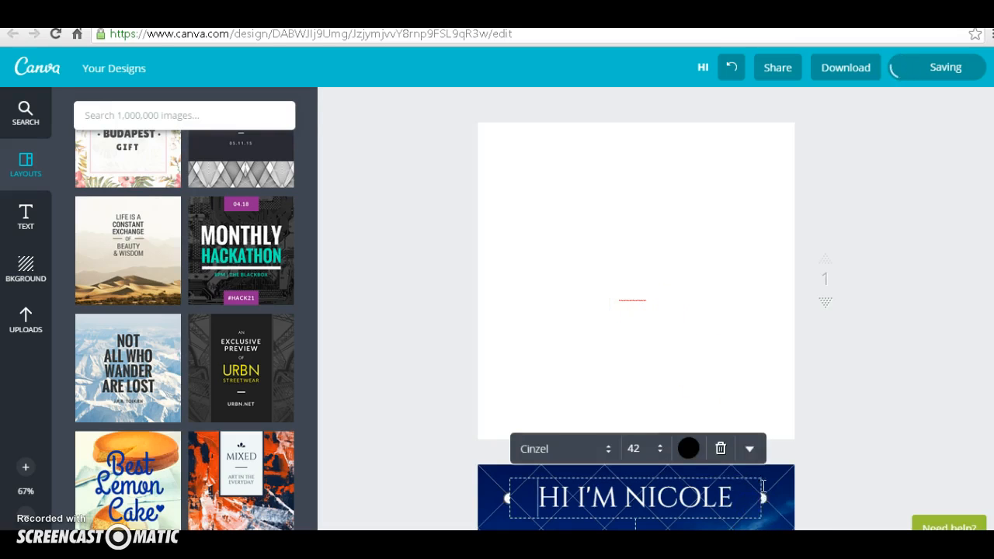
{"action": "left_click", "coordinate": [724, 448]}
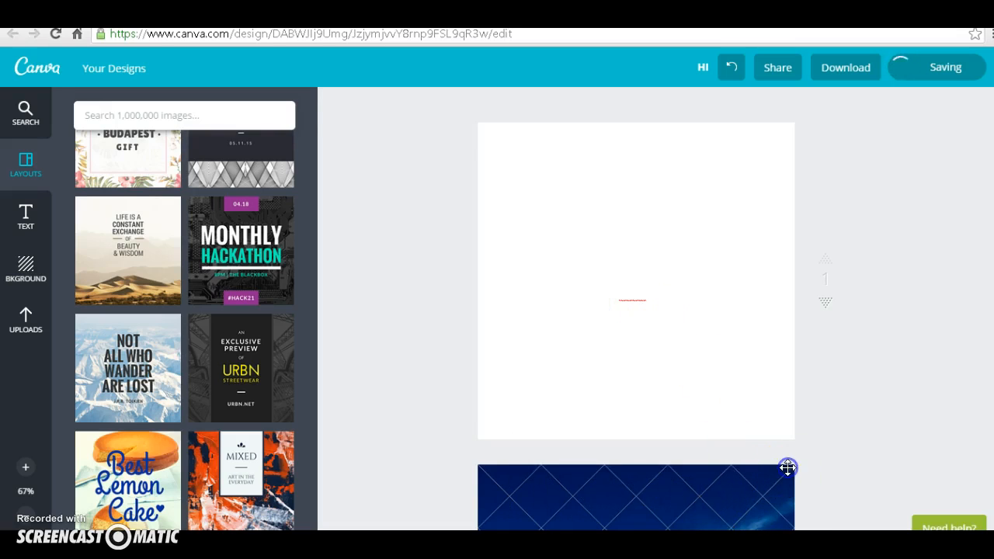
{"action": "left_click", "coordinate": [786, 470]}
{"action": "left_click", "coordinate": [655, 435]}
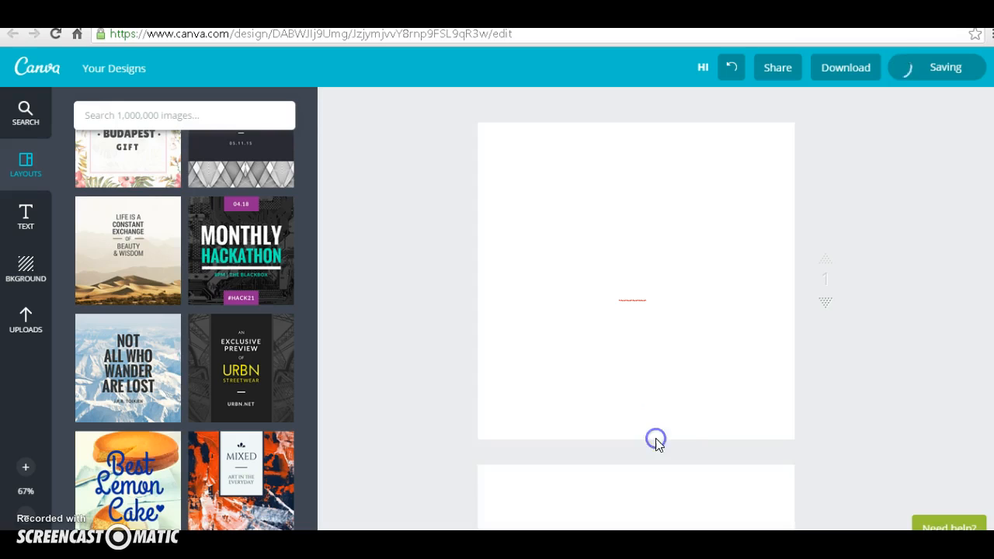
{"action": "scroll", "coordinate": [966, 243], "scroll_direction": "down", "scroll_amount": 4}
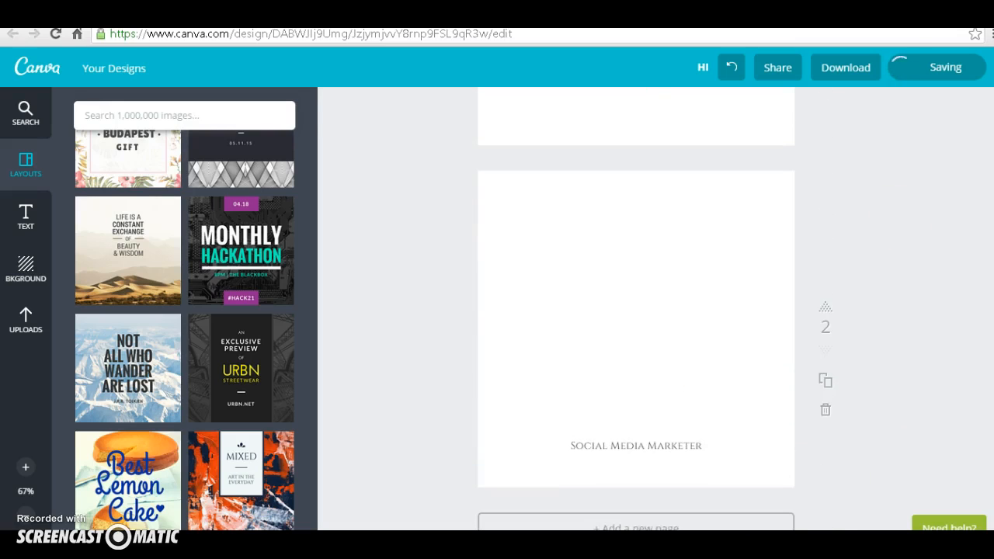
{"action": "left_click", "coordinate": [639, 444]}
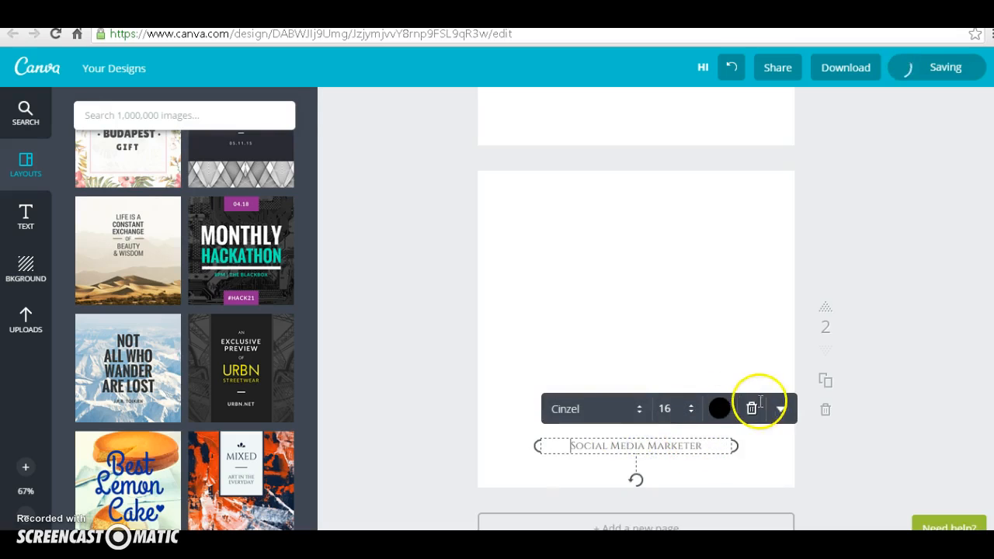
{"action": "left_click", "coordinate": [751, 409]}
Step: Delete the diamond-framed webinar text from the first page and apply the "Not all who wander are lost" mountain layout
{"action": "scroll", "coordinate": [986, 339], "scroll_direction": "up", "scroll_amount": 4}
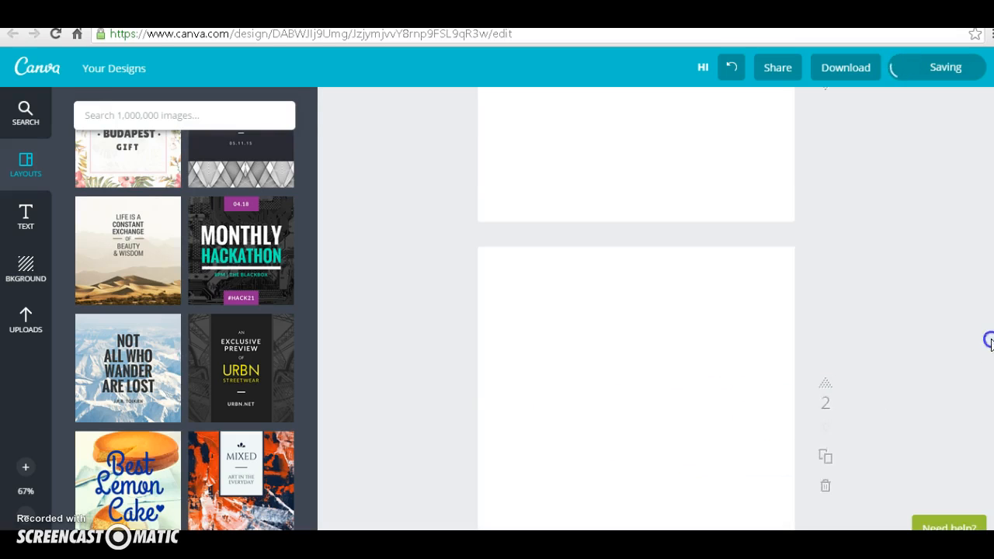
{"action": "left_click", "coordinate": [639, 310]}
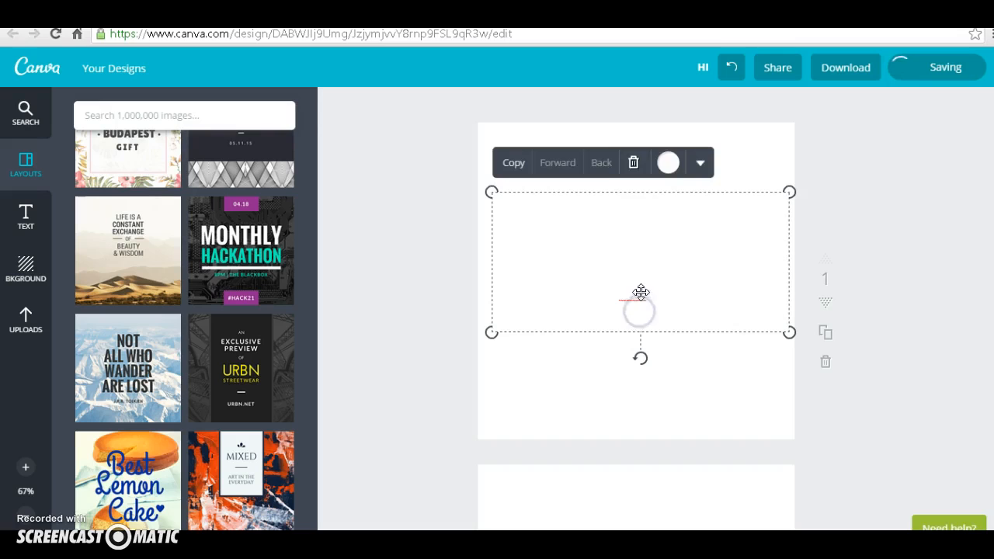
{"action": "left_click", "coordinate": [633, 162]}
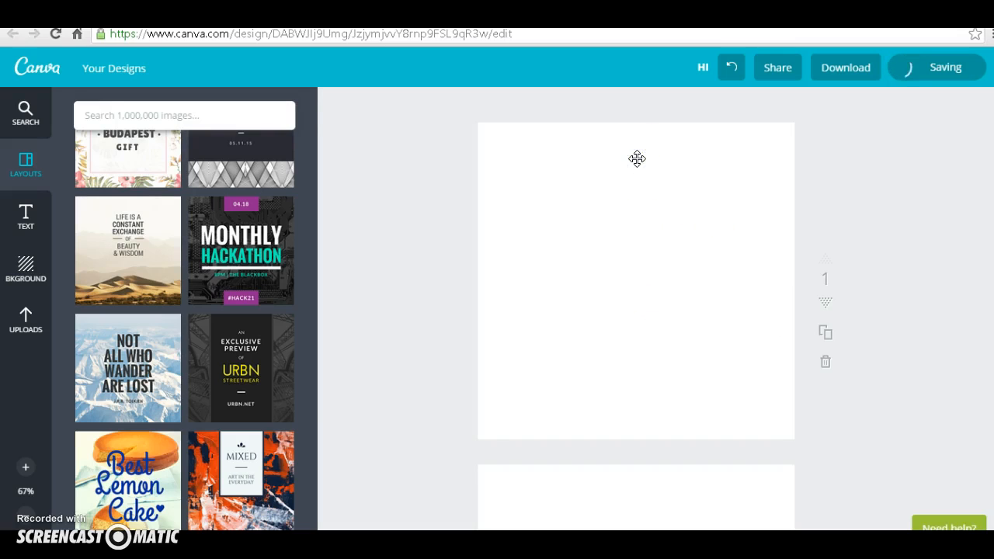
{"action": "left_click", "coordinate": [93, 363]}
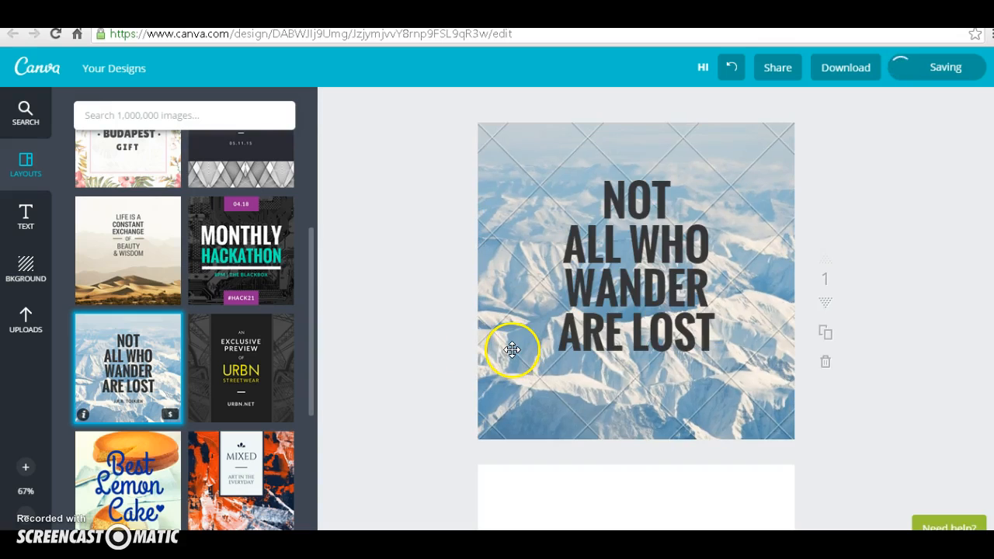
Step: Replace the layout's quote with "CHANGE THIS TEXT TO WHATEVER YOU LIKE!", adding line breaks before "TEXT" and "WHATEVER"
{"action": "left_click", "coordinate": [670, 308]}
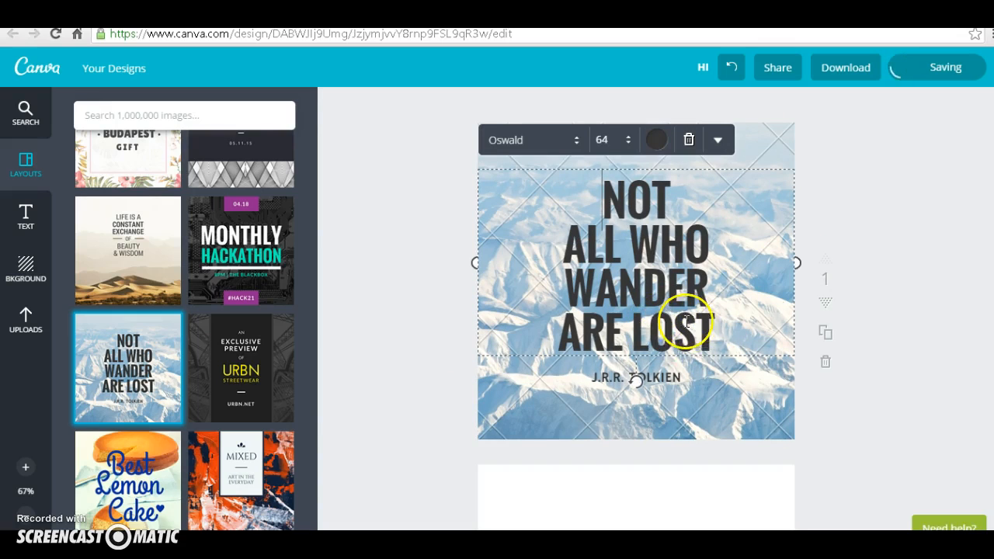
{"action": "left_click_drag", "start_coordinate": [705, 332], "coordinate": [569, 181]}
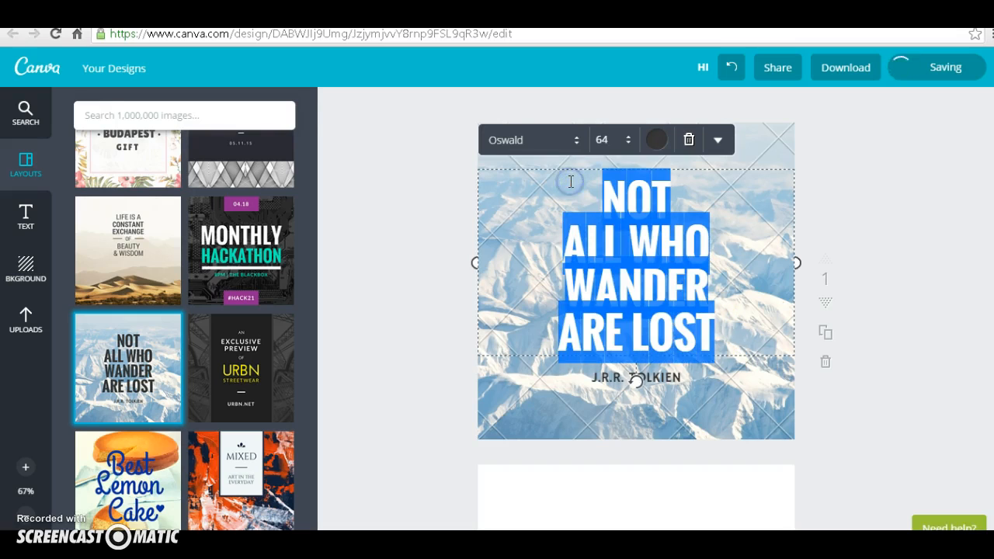
{"action": "type", "text": "CHANGE THIS TEXT TO WHA"}
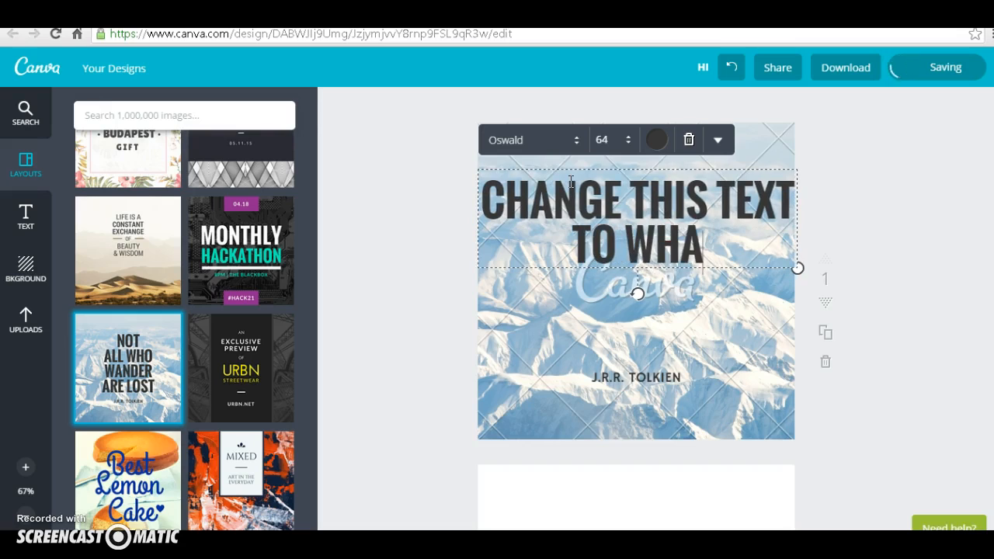
{"action": "type", "text": "TEVER Y"}
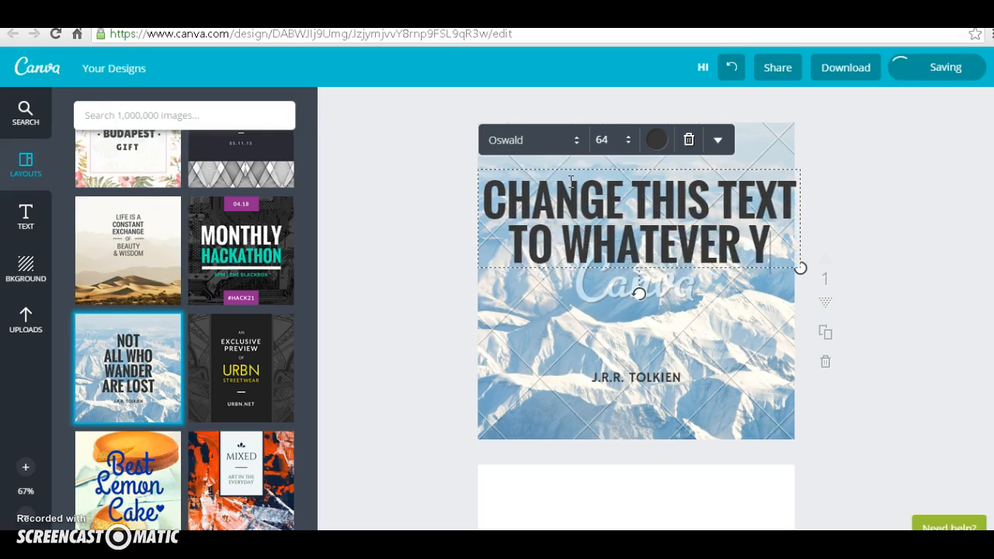
{"action": "type", "text": "OU LIKE!"}
{"action": "left_click", "coordinate": [729, 206]}
{"action": "key", "text": "Return"}
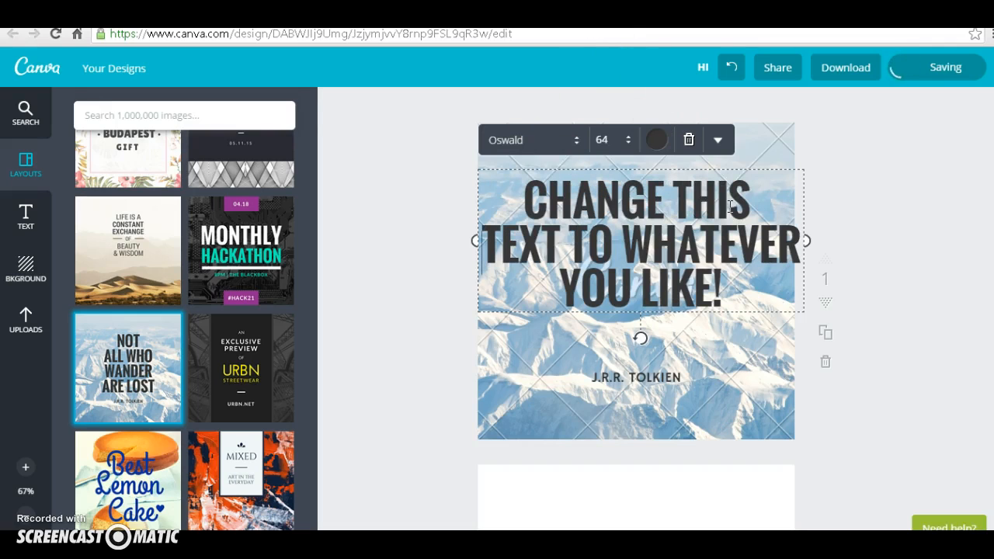
{"action": "left_click", "coordinate": [625, 232]}
{"action": "key", "text": "Return"}
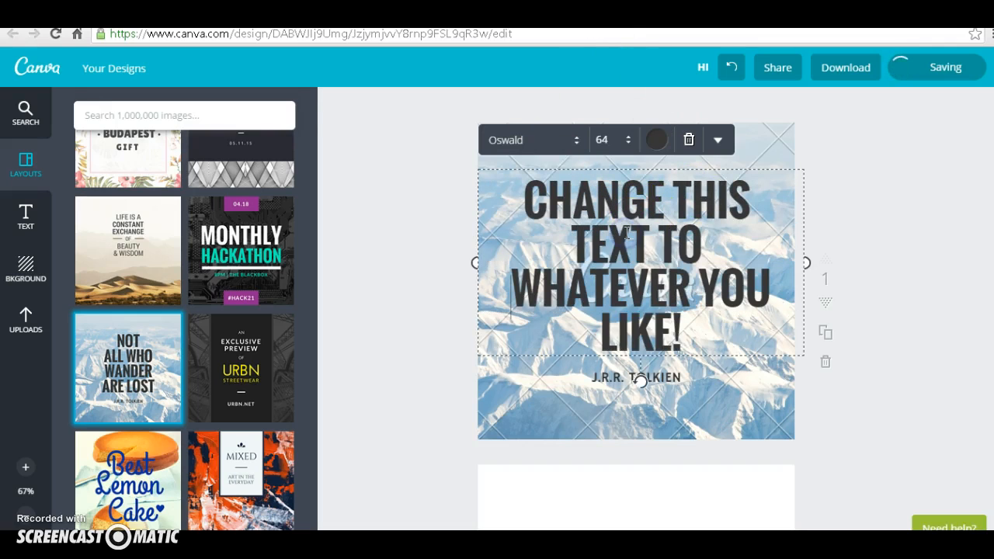
Step: Replace the author line below the quote with "YOUR NAME HERE"
{"action": "left_click", "coordinate": [669, 378]}
{"action": "left_click", "coordinate": [588, 388]}
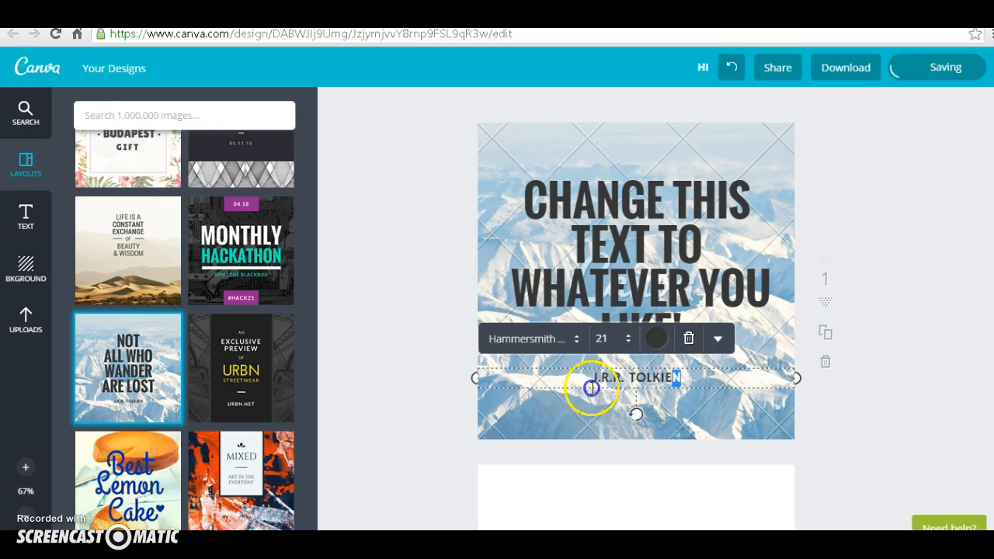
{"action": "type", "text": "YOUR NAME HYERE"}
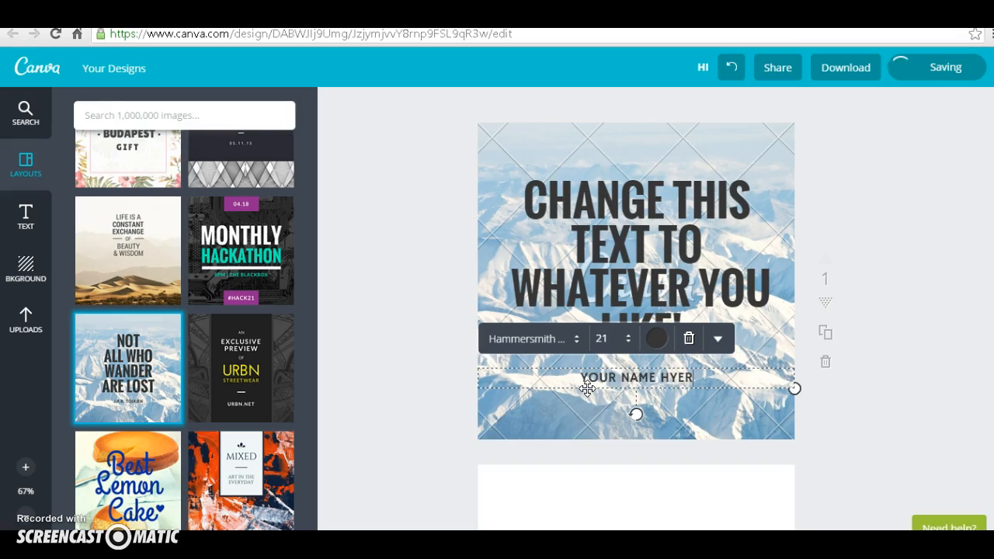
{"action": "key", "text": "BackSpace"}
{"action": "key", "text": "BackSpace"}
{"action": "key", "text": "BackSpace"}
{"action": "key", "text": "BackSpace"}
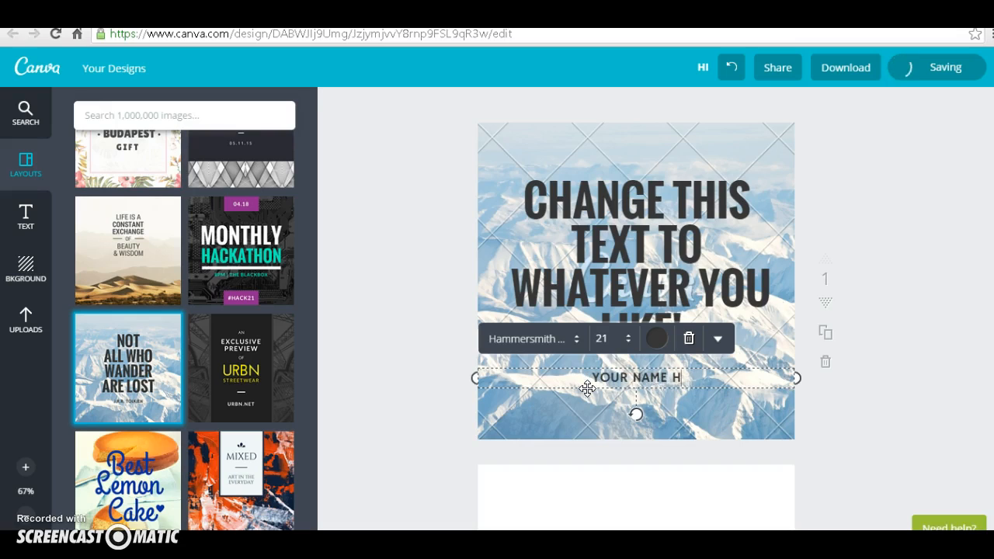
{"action": "type", "text": "ERE"}
{"action": "left_click", "coordinate": [850, 411]}
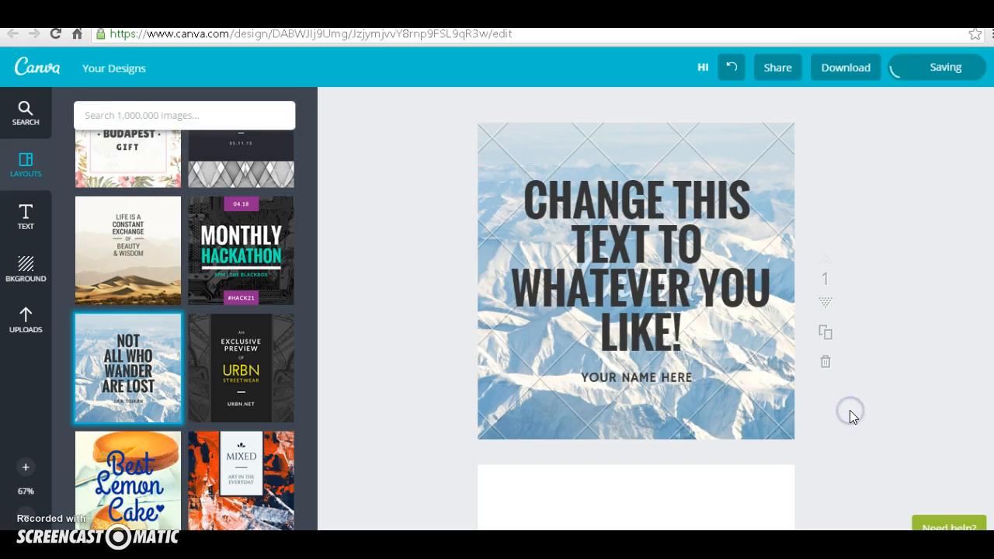
Step: Try to download the design as an image, and dismiss the premium elements purchase without paying
{"action": "left_click", "coordinate": [641, 292]}
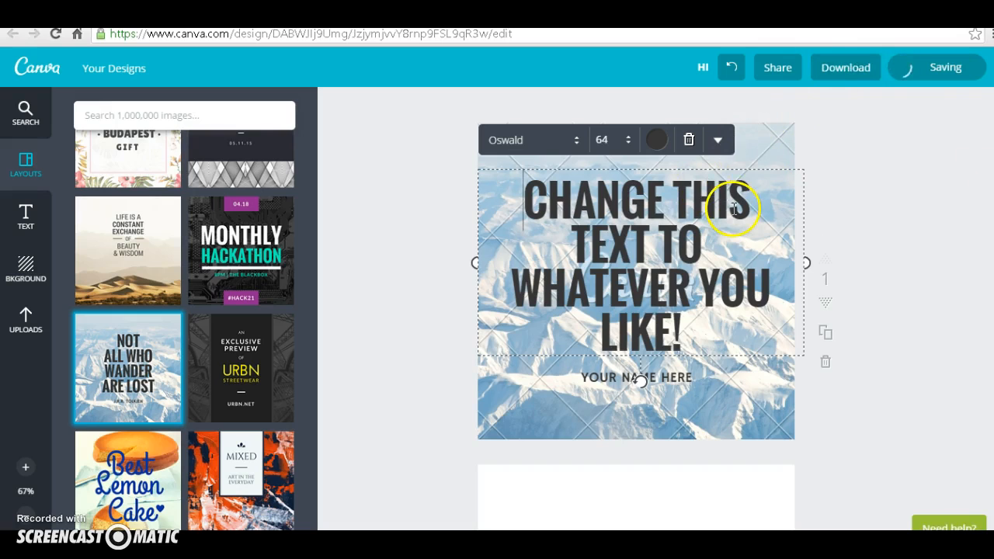
{"action": "left_click", "coordinate": [845, 68]}
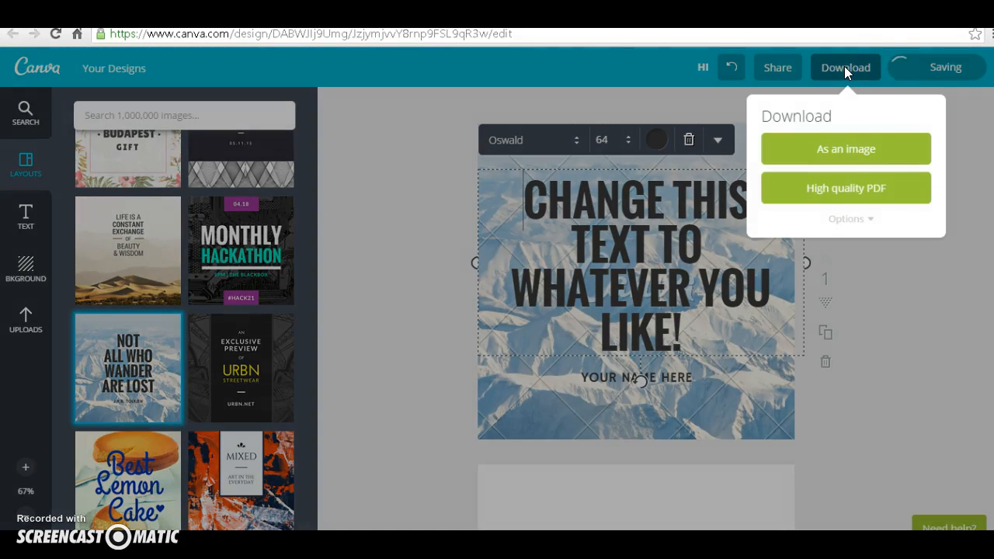
{"action": "left_click", "coordinate": [858, 157]}
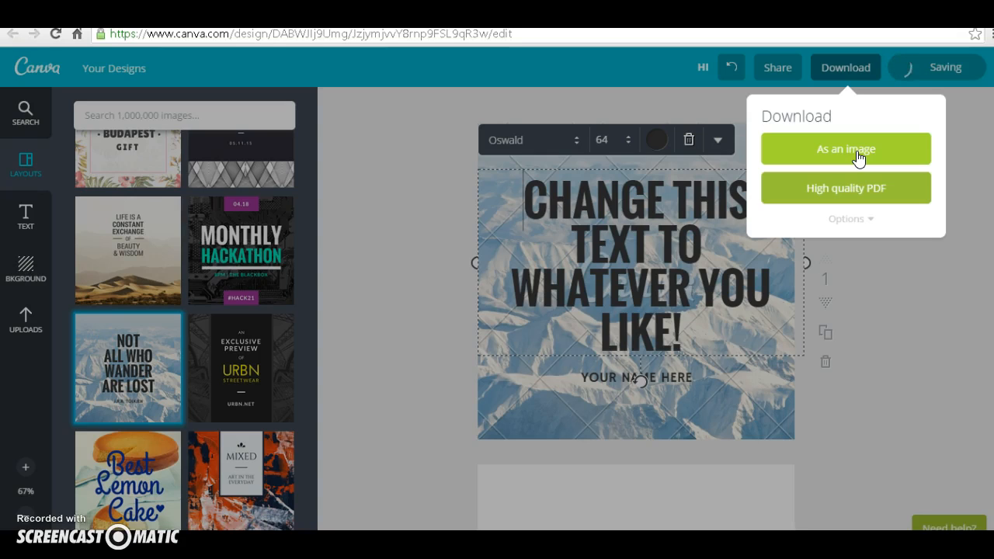
{"action": "left_click", "coordinate": [854, 155]}
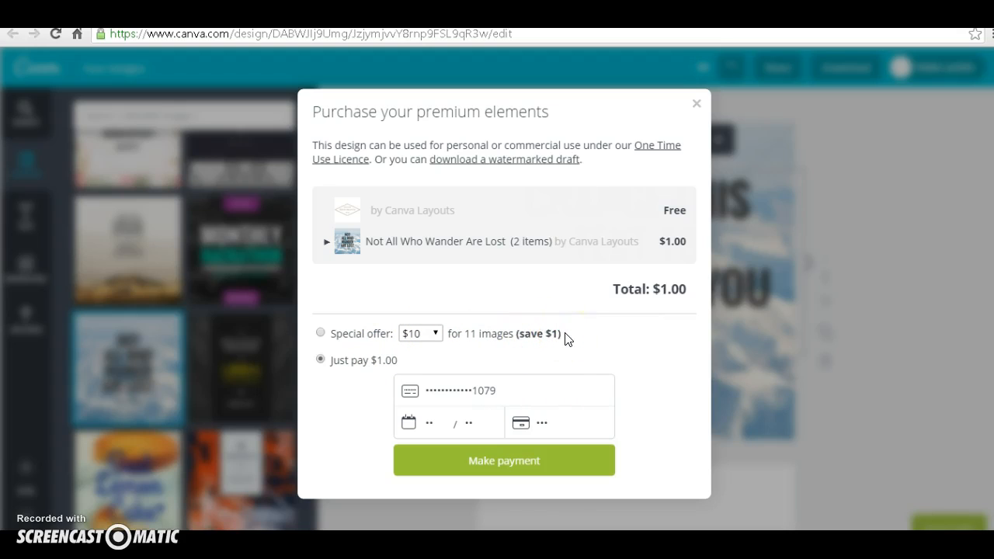
{"action": "left_click", "coordinate": [696, 105]}
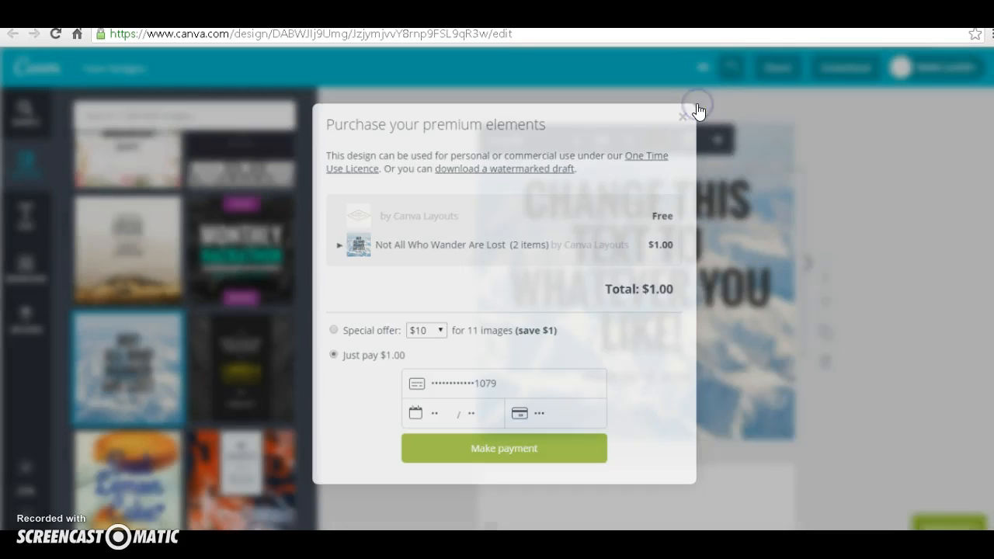